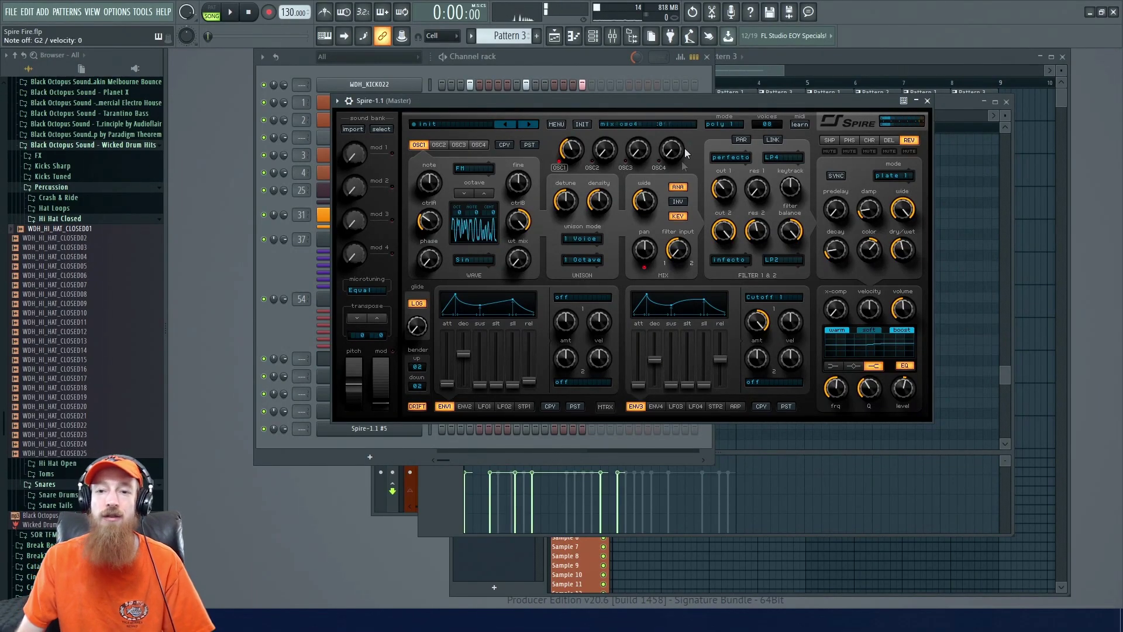
Bring the song arrangement forward and play the existing song.
{"action": "left_click", "coordinate": [771, 61]}
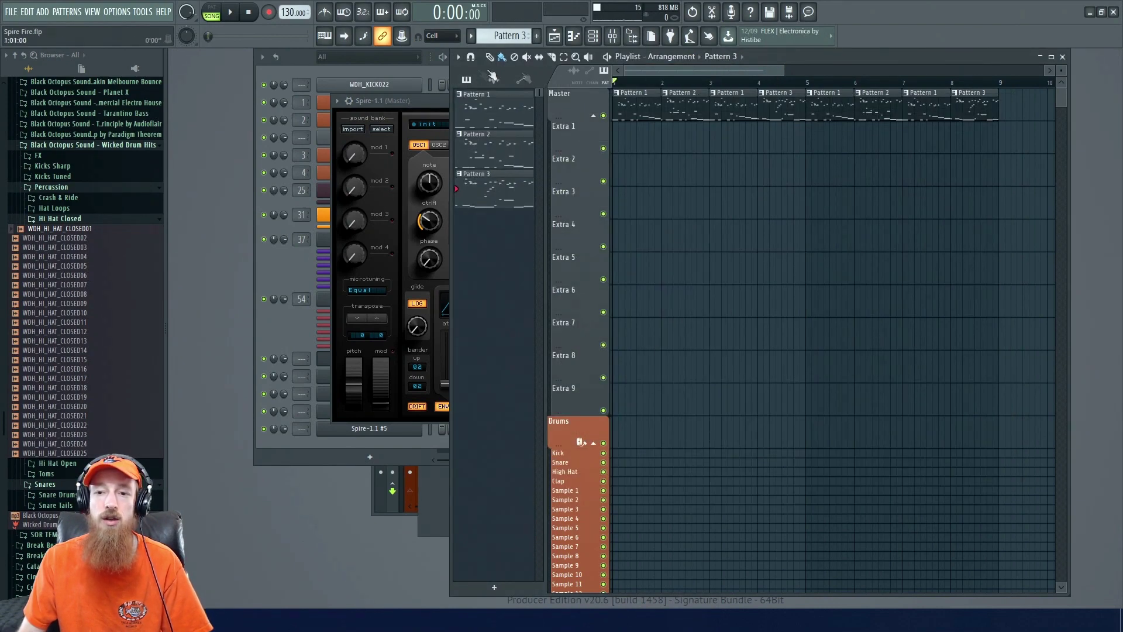
{"action": "scroll", "coordinate": [701, 150], "scroll_direction": "down", "scroll_amount": 3}
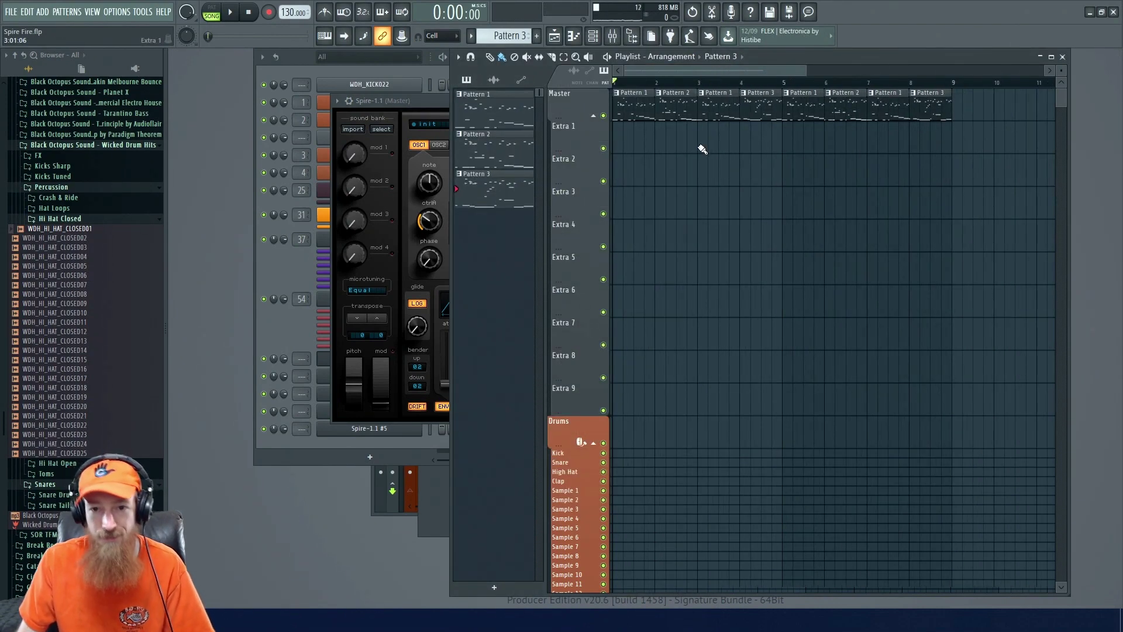
{"action": "key", "text": "space"}
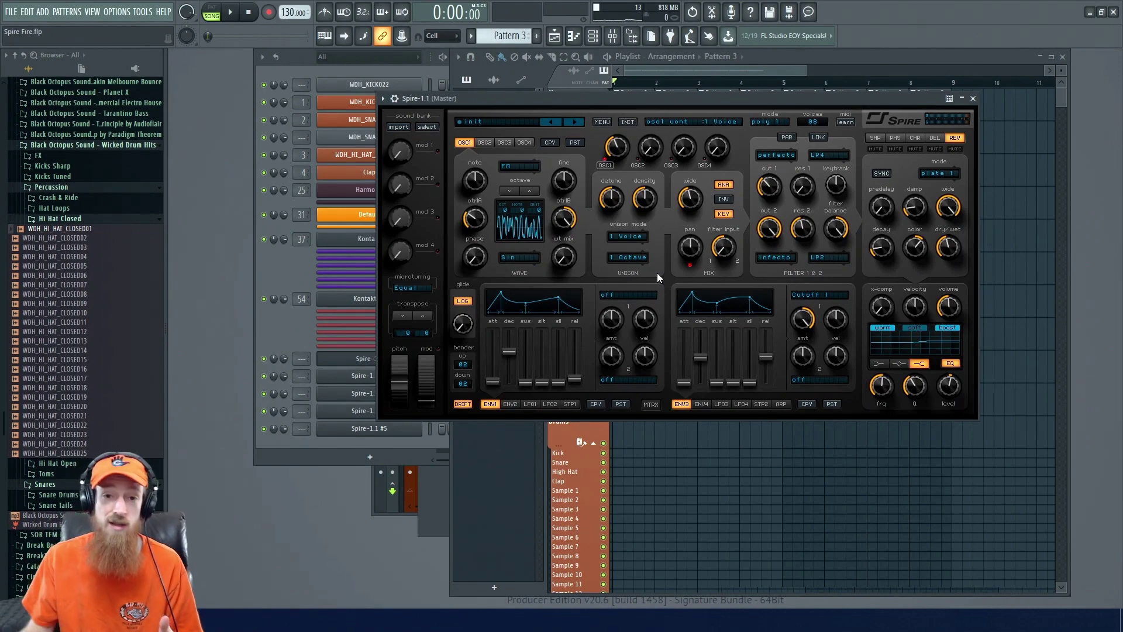
Load Spire-1.1 into a new channel from the plugin picker and reset it to INIT.
{"action": "key", "text": "alt+p"}
{"action": "type", "text": "spire"}
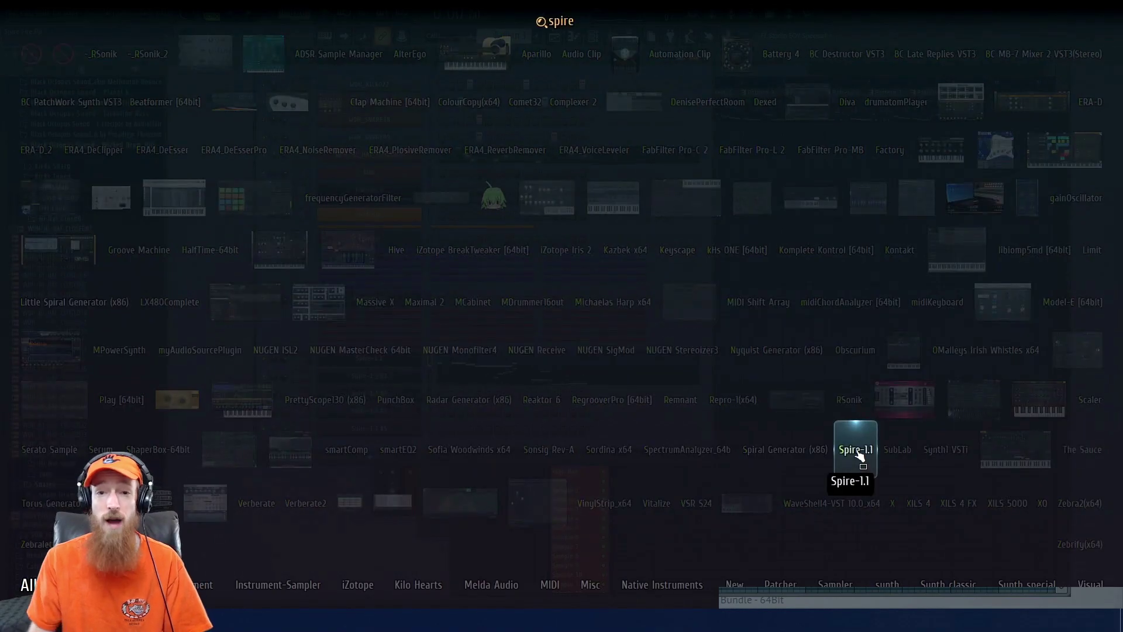
{"action": "left_click", "coordinate": [856, 451]}
{"action": "left_click_drag", "start_coordinate": [535, 212], "coordinate": [554, 100]}
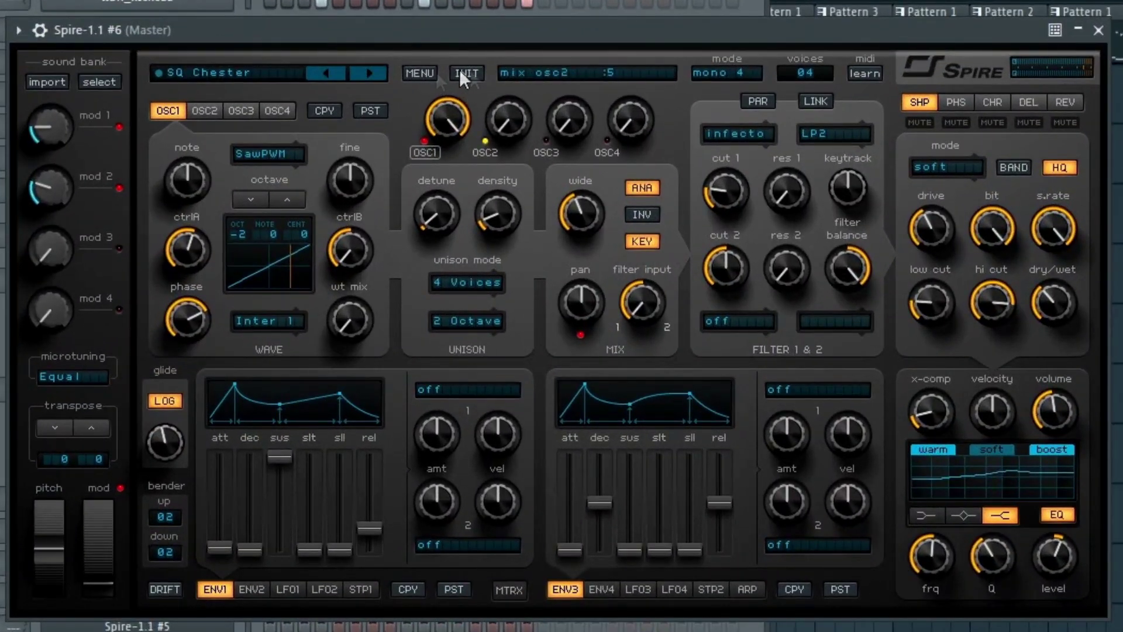
{"action": "left_click", "coordinate": [549, 126]}
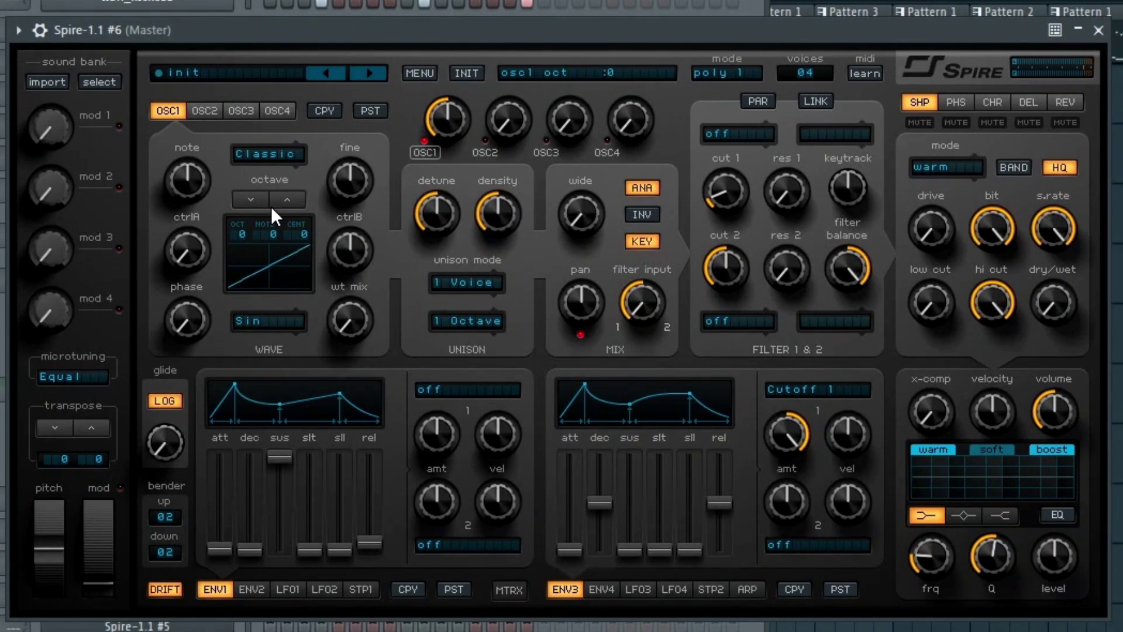
Change oscillator 1's wave type from Classic to FM.
{"action": "left_click", "coordinate": [266, 161]}
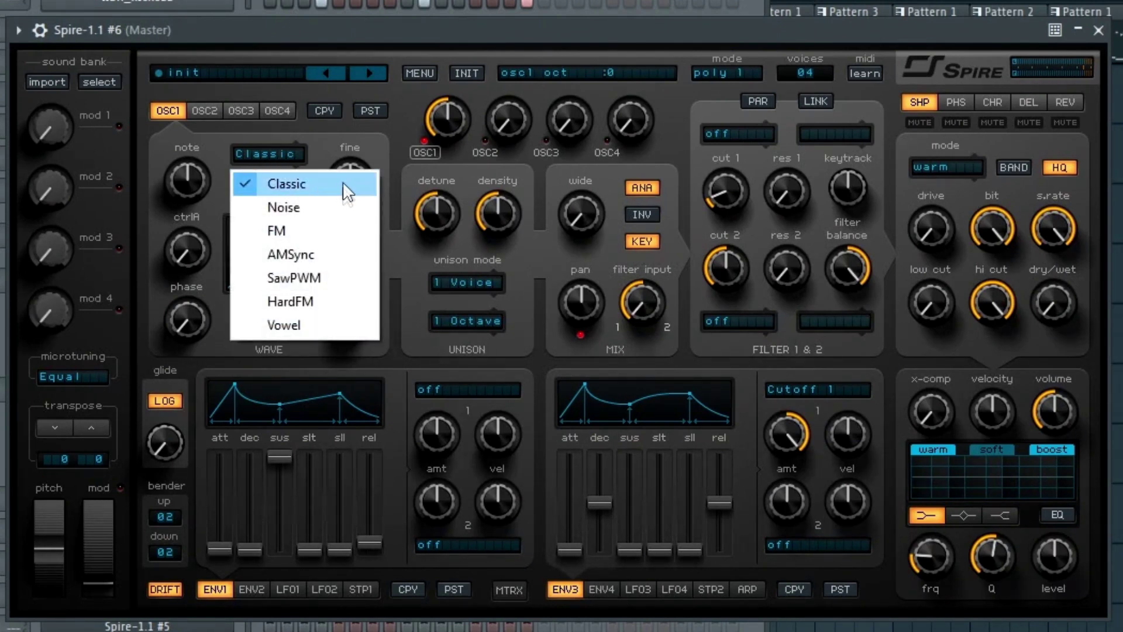
{"action": "left_click", "coordinate": [337, 228]}
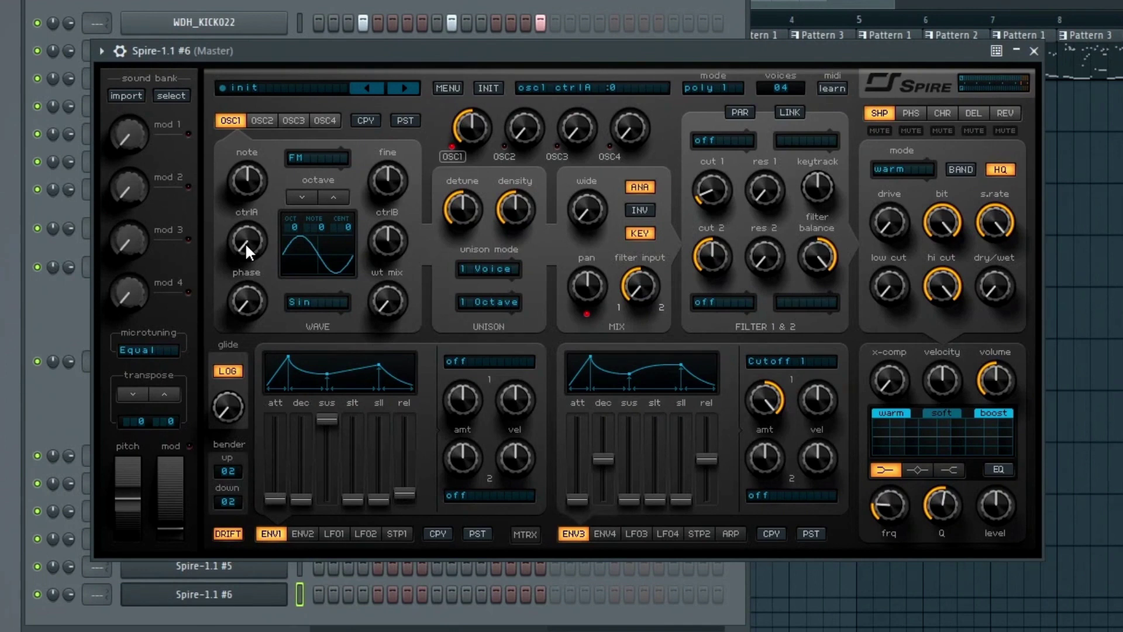
Raise OSC1 ctrlA to roughly 655 and reshape with ctrlB for a dense FM wave.
{"action": "left_click_drag", "start_coordinate": [245, 247], "coordinate": [234, 129]}
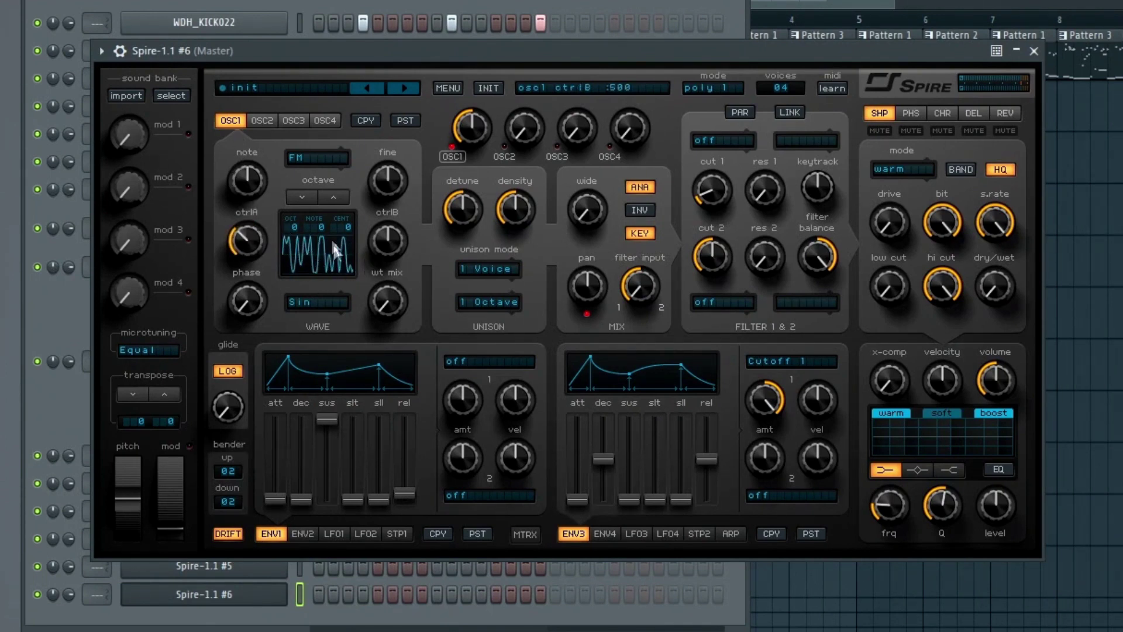
{"action": "double_click", "coordinate": [247, 243]}
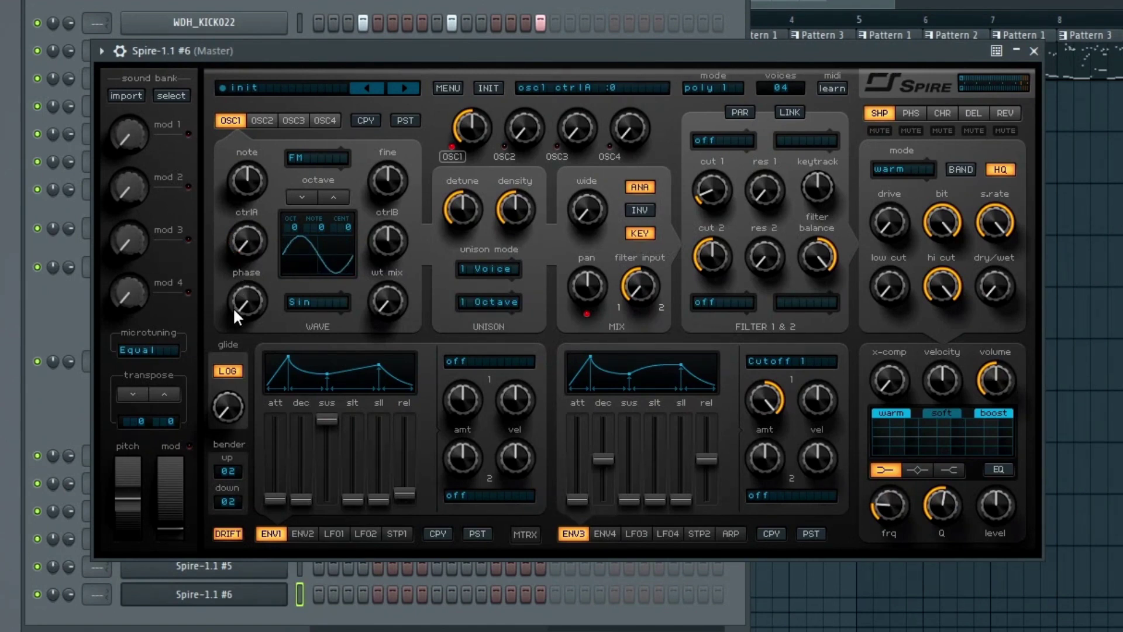
{"action": "left_click_drag", "start_coordinate": [246, 243], "coordinate": [244, 328]}
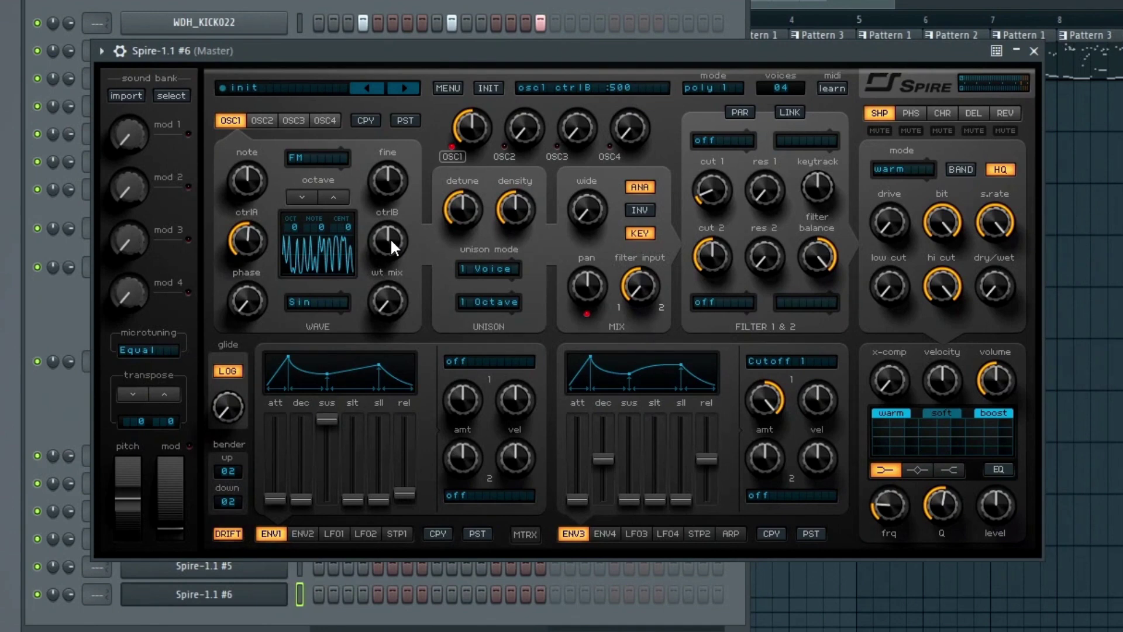
{"action": "left_click_drag", "start_coordinate": [392, 240], "coordinate": [403, 88]}
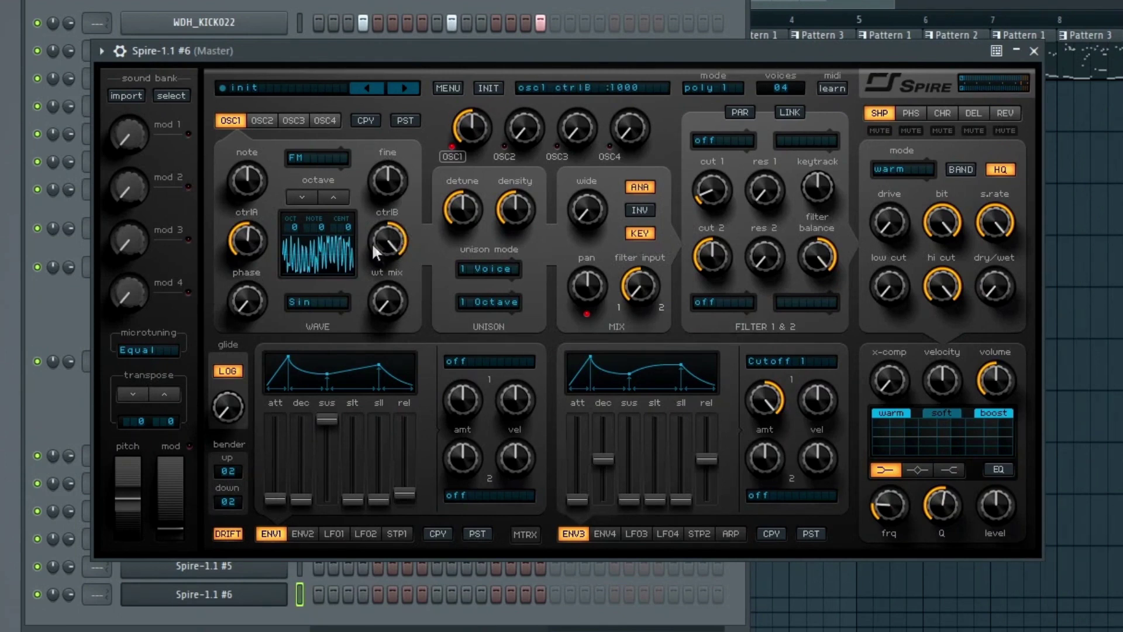
{"action": "mouse_move", "coordinate": [251, 245]}
{"action": "left_mouse_down"}
{"action": "mouse_move", "coordinate": [258, 205]}
{"action": "mouse_move", "coordinate": [272, 262]}
{"action": "mouse_move", "coordinate": [252, 251]}
{"action": "left_mouse_up"}
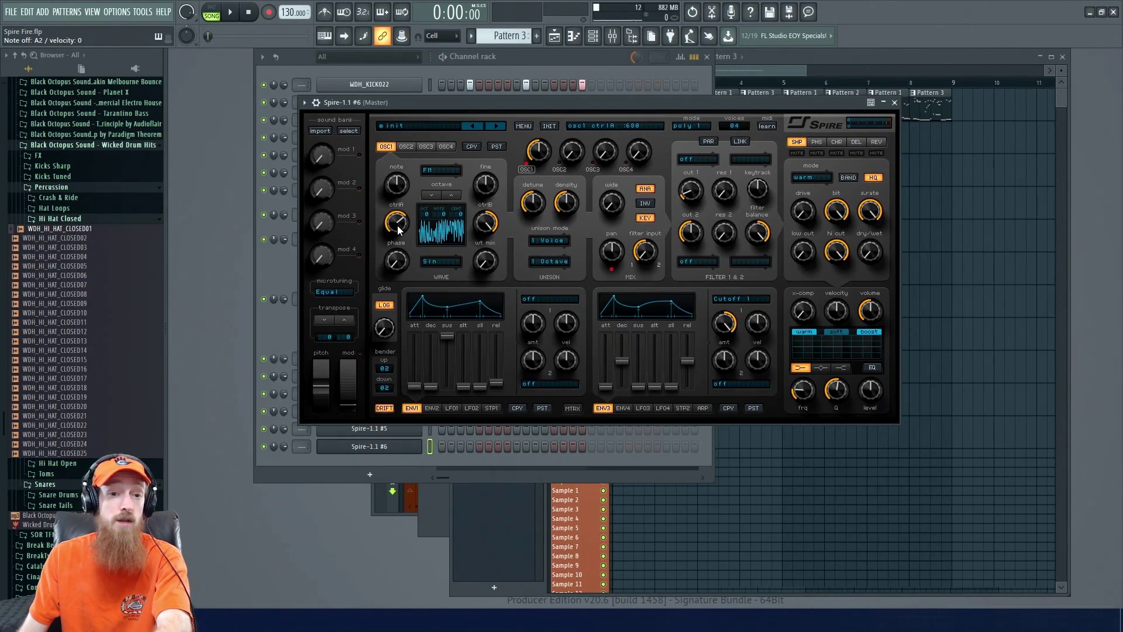
{"action": "left_click_drag", "start_coordinate": [398, 226], "coordinate": [395, 229]}
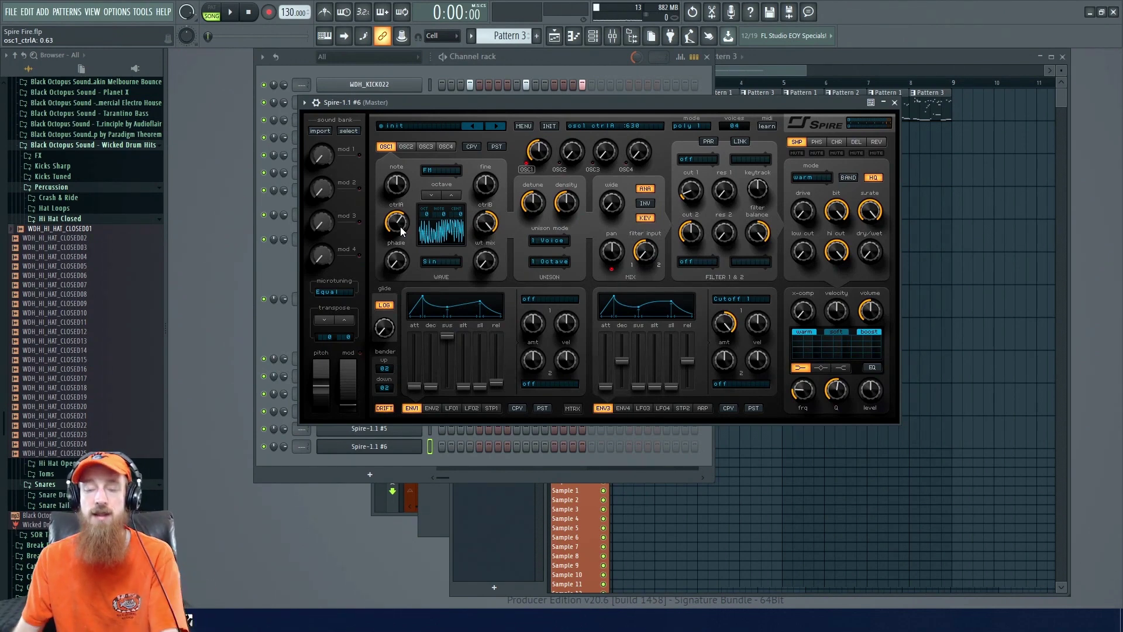
{"action": "left_click_drag", "start_coordinate": [401, 232], "coordinate": [405, 224]}
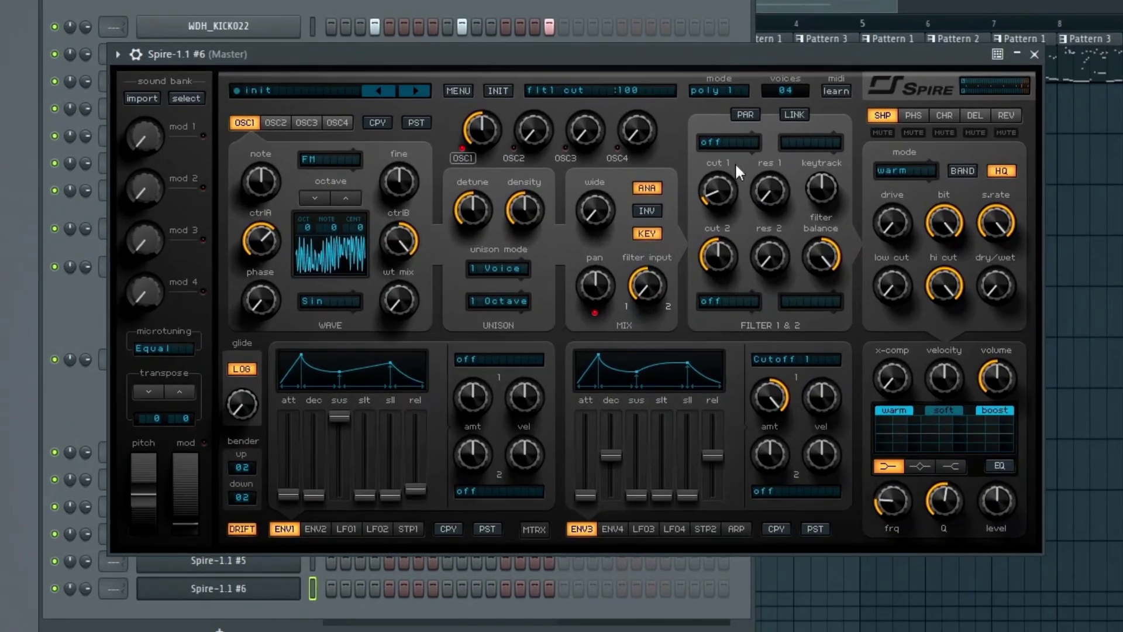
Set filter 1 to perfecto, close cut 1 fully, and shorten ENV3 decay to 598.
{"action": "left_click", "coordinate": [697, 159]}
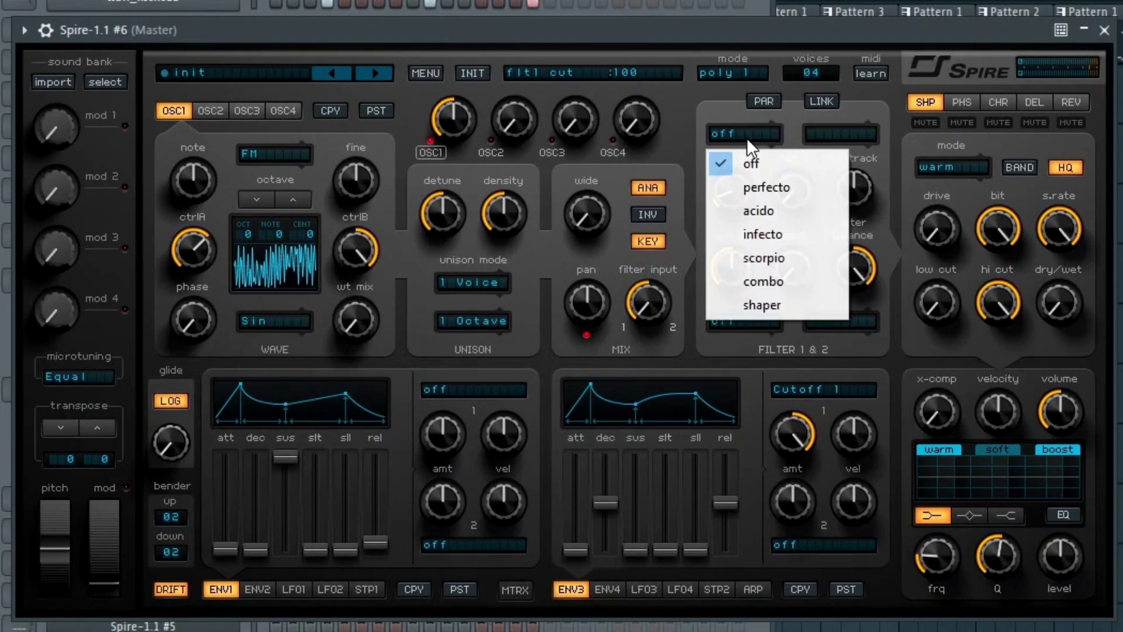
{"action": "left_click", "coordinate": [783, 193]}
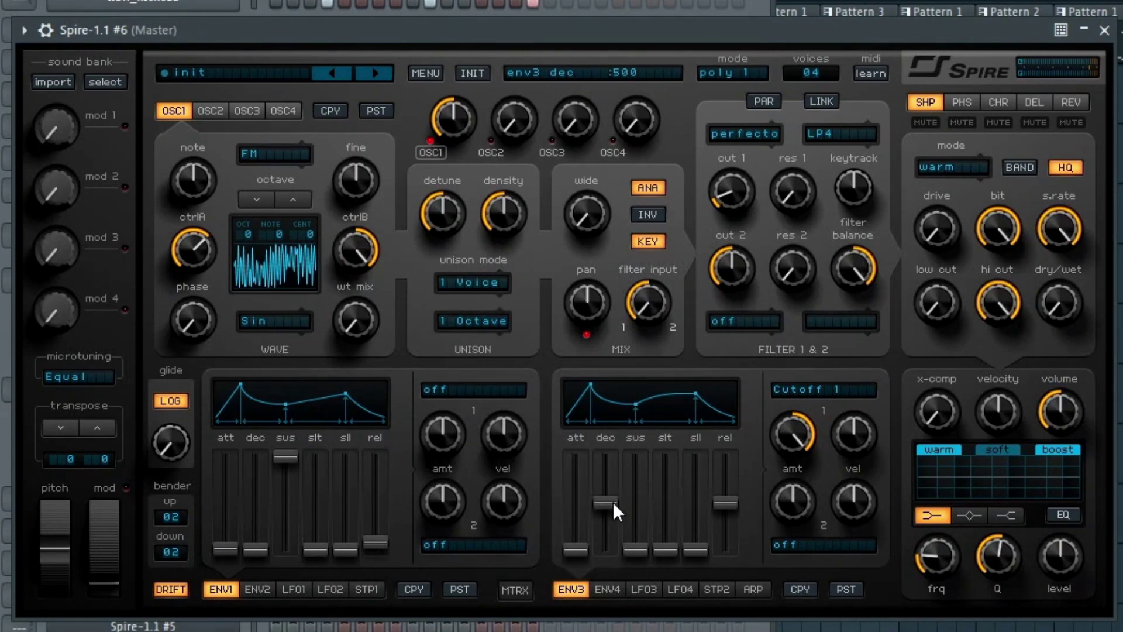
{"action": "left_click_drag", "start_coordinate": [614, 485], "coordinate": [609, 485]}
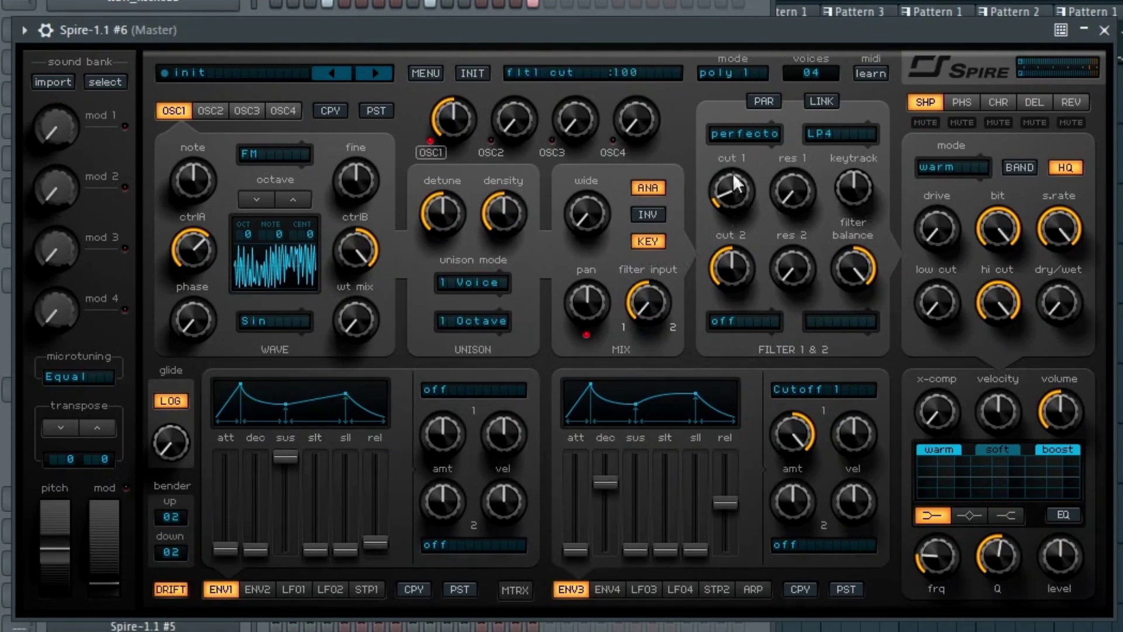
{"action": "left_click_drag", "start_coordinate": [729, 196], "coordinate": [729, 201]}
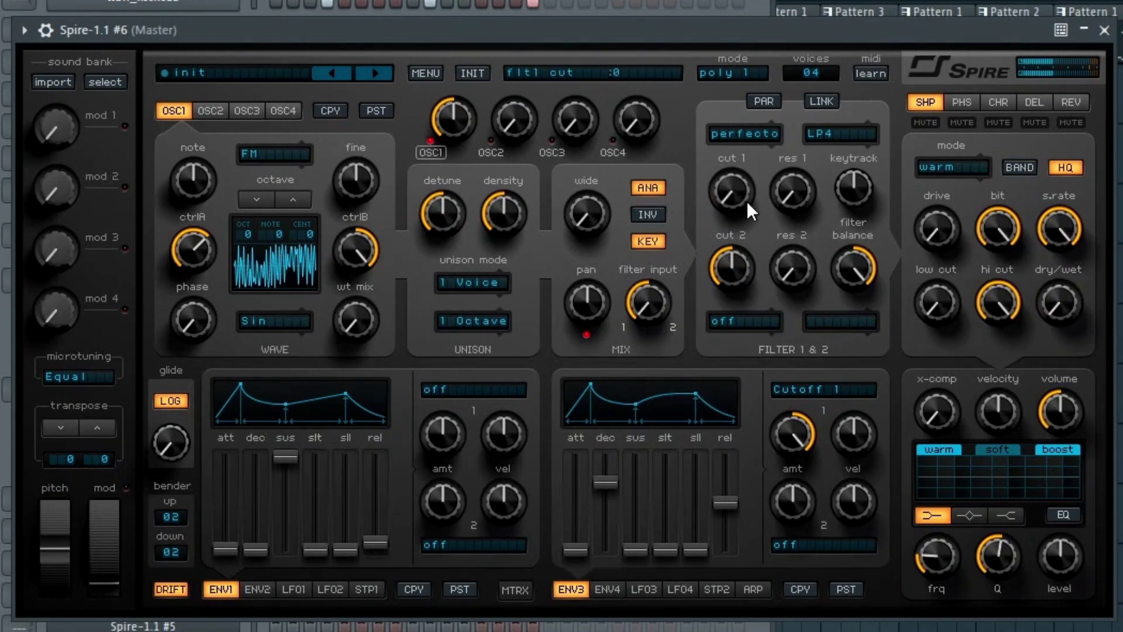
{"action": "left_click_drag", "start_coordinate": [603, 482], "coordinate": [601, 494]}
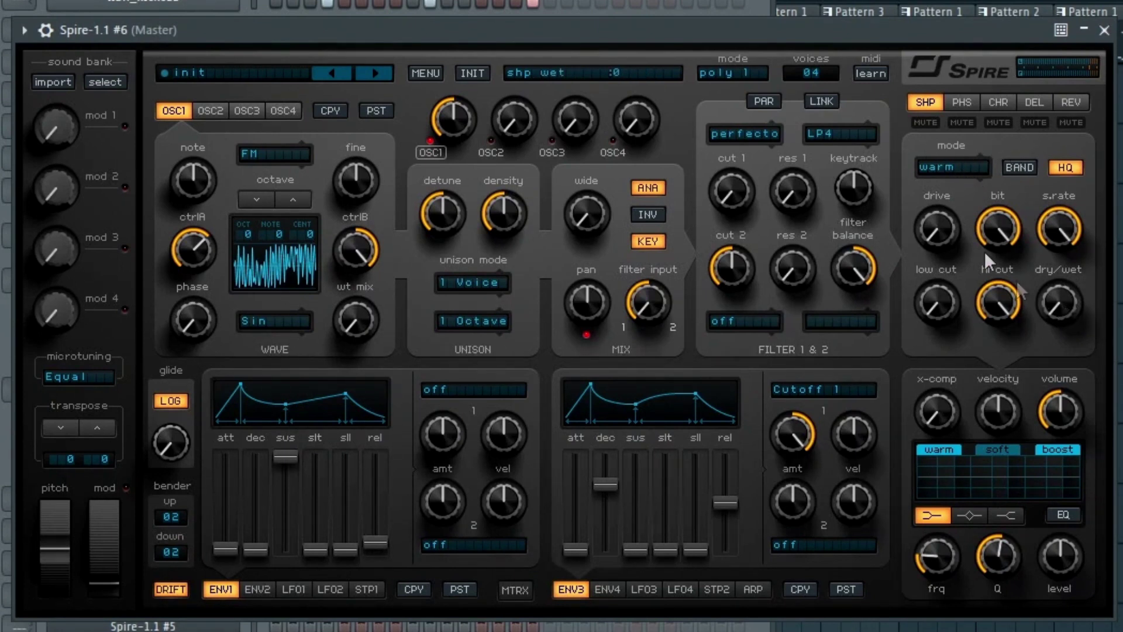
Raise the shaper's dry/wet and drive, then step through tube1 and tube2 to tube3 mode.
{"action": "left_click_drag", "start_coordinate": [1058, 303], "coordinate": [1065, 205]}
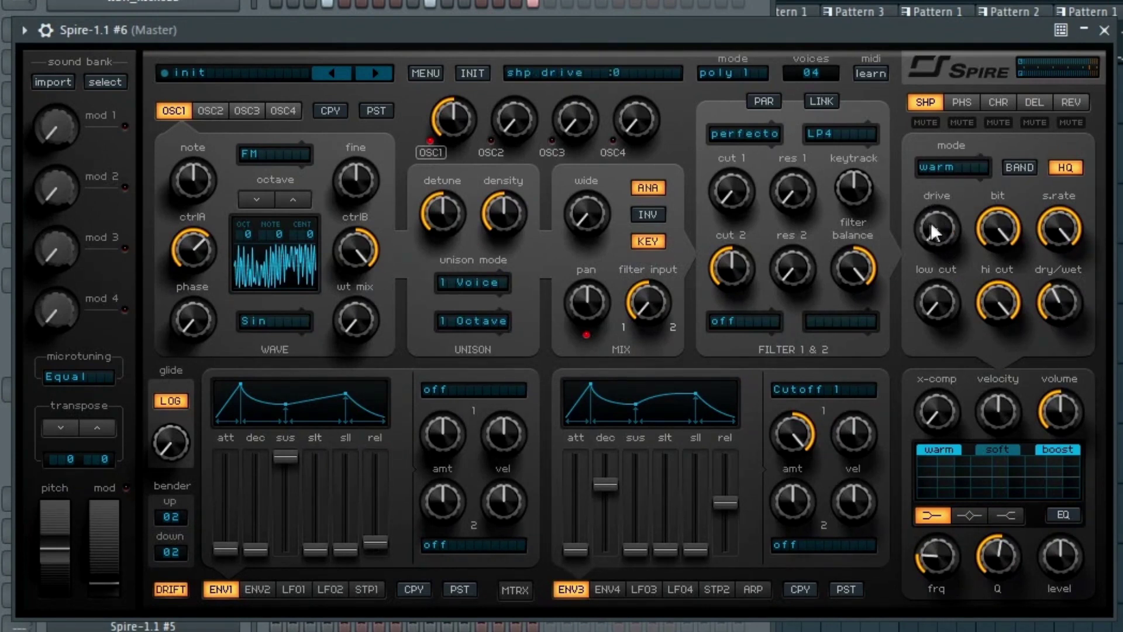
{"action": "mouse_move", "coordinate": [934, 240]}
{"action": "left_mouse_down"}
{"action": "mouse_move", "coordinate": [942, 201]}
{"action": "mouse_move", "coordinate": [932, 244]}
{"action": "left_mouse_up"}
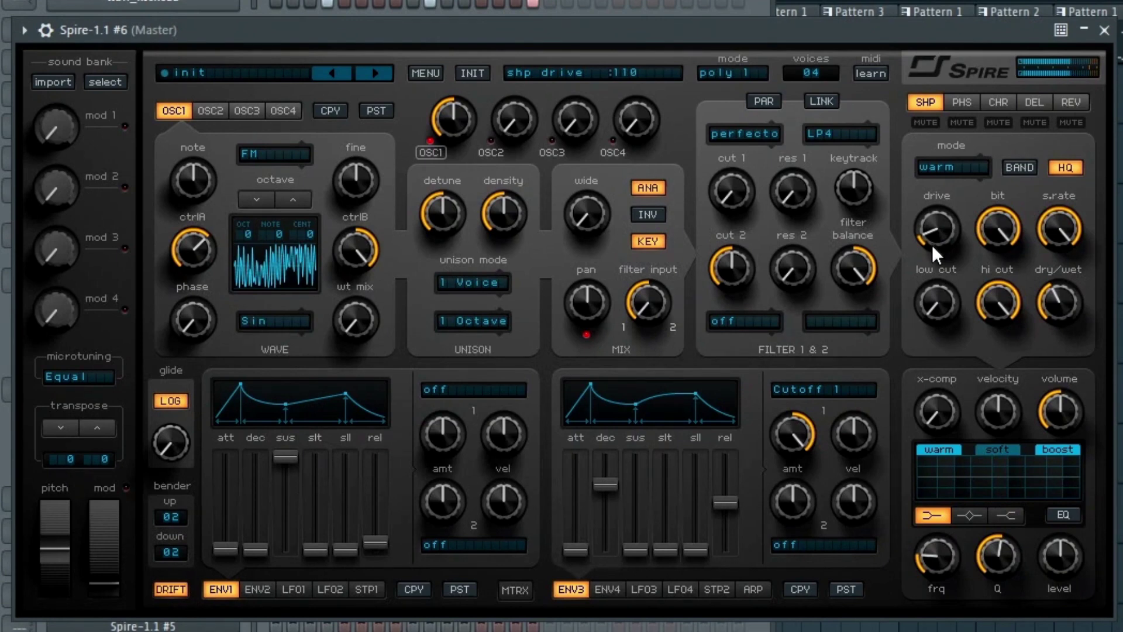
{"action": "left_click", "coordinate": [941, 168]}
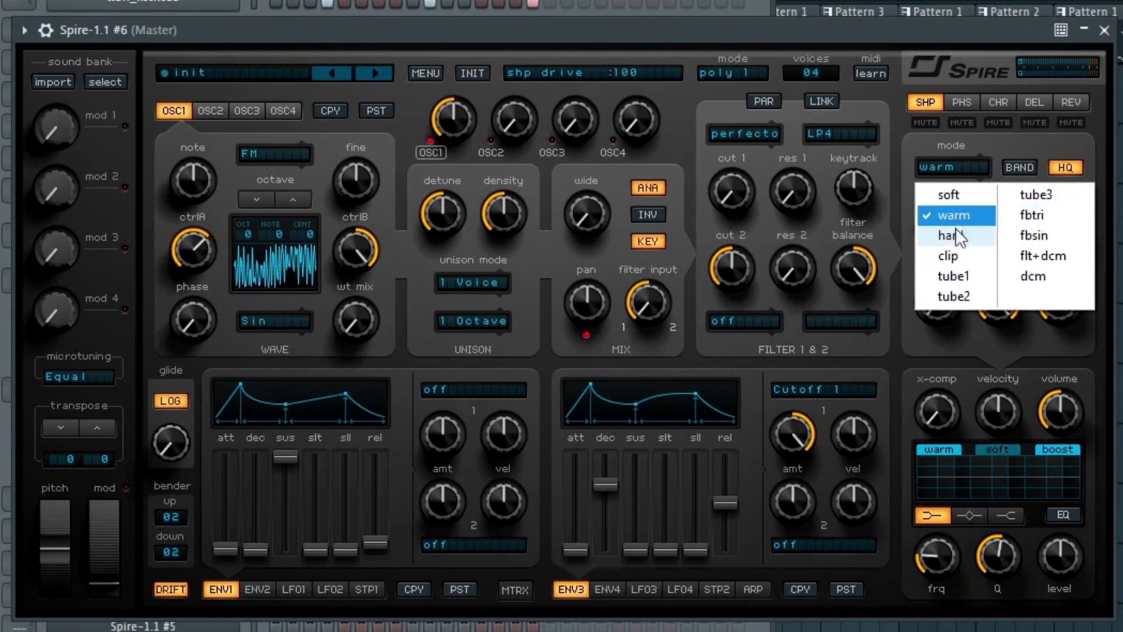
{"action": "left_click", "coordinate": [962, 275]}
{"action": "scroll", "coordinate": [940, 237], "scroll_direction": "up", "scroll_amount": 3}
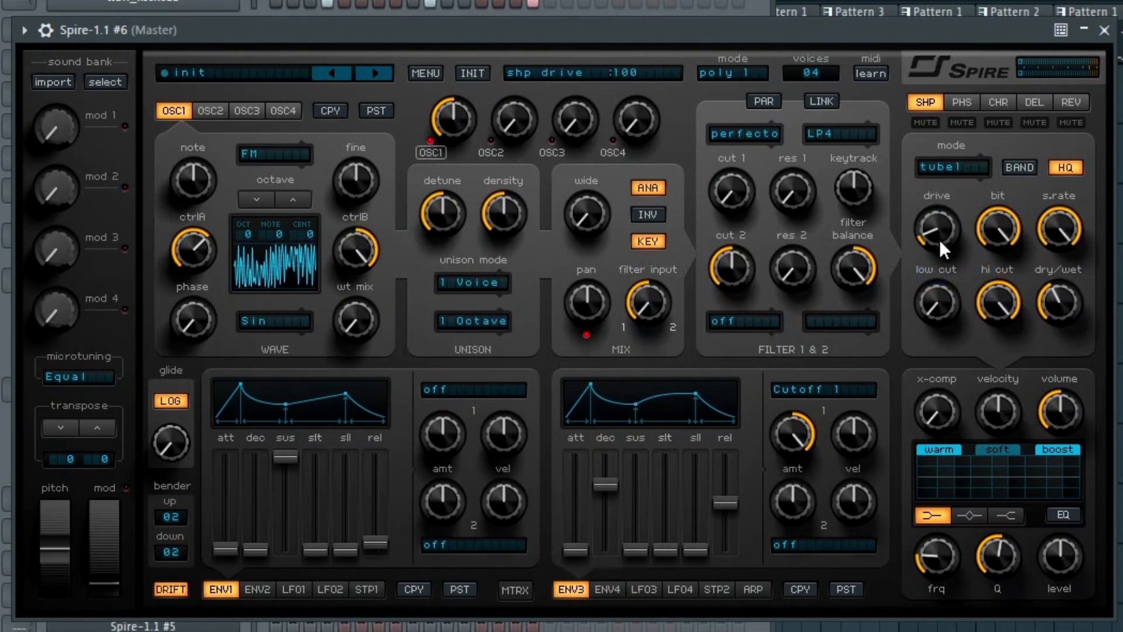
{"action": "left_click", "coordinate": [949, 171]}
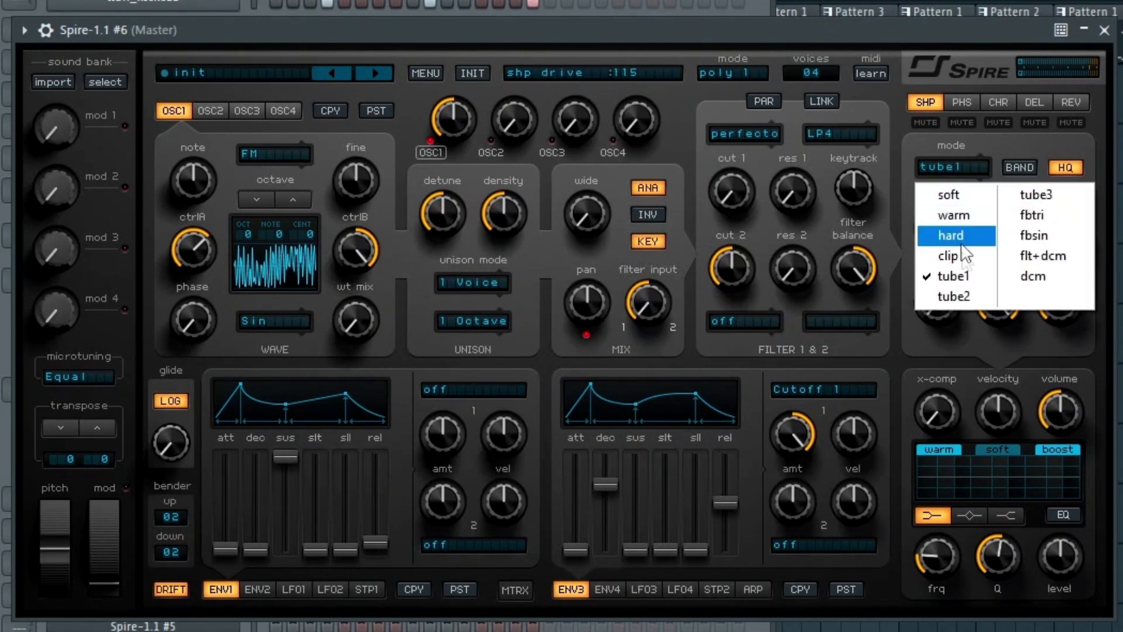
{"action": "left_click", "coordinate": [964, 295]}
{"action": "left_click", "coordinate": [960, 167]}
{"action": "left_click", "coordinate": [1030, 199]}
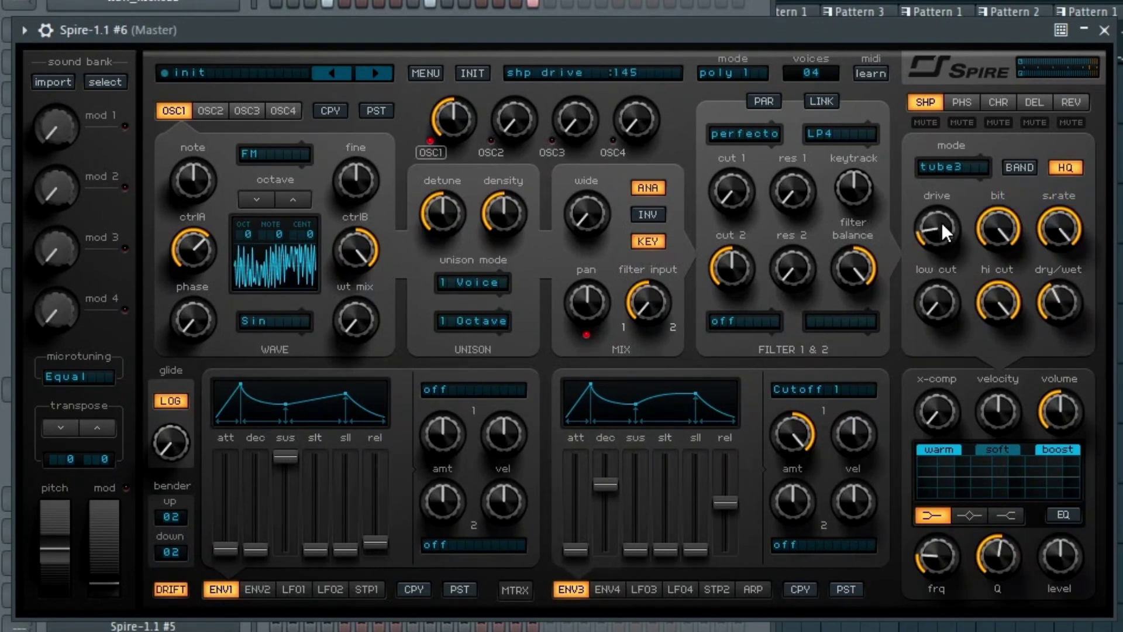
{"action": "mouse_move", "coordinate": [1041, 303]}
Enable the EQ as a high shelf boosted to about 625.
{"action": "left_click", "coordinate": [1015, 514]}
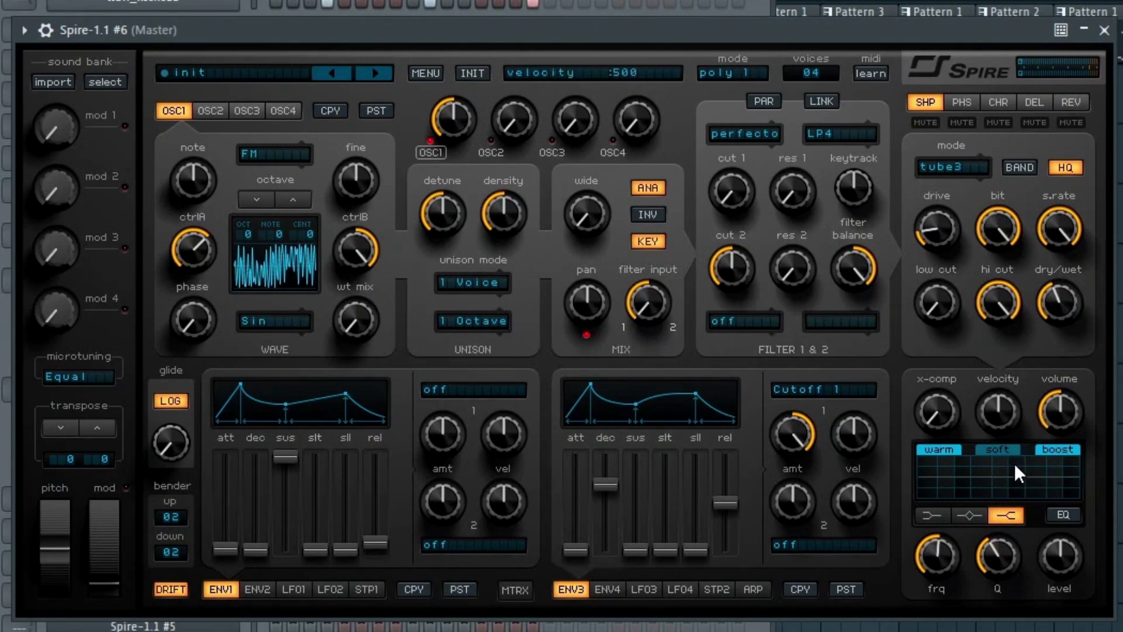
{"action": "left_click", "coordinate": [1059, 515]}
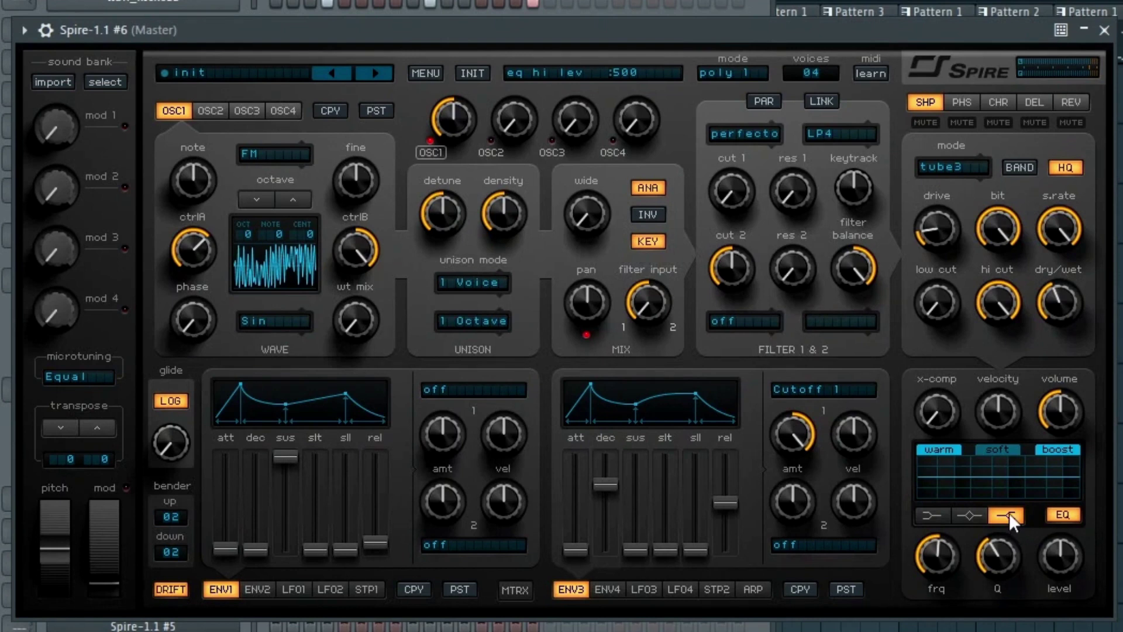
{"action": "left_click_drag", "start_coordinate": [1064, 551], "coordinate": [1067, 539]}
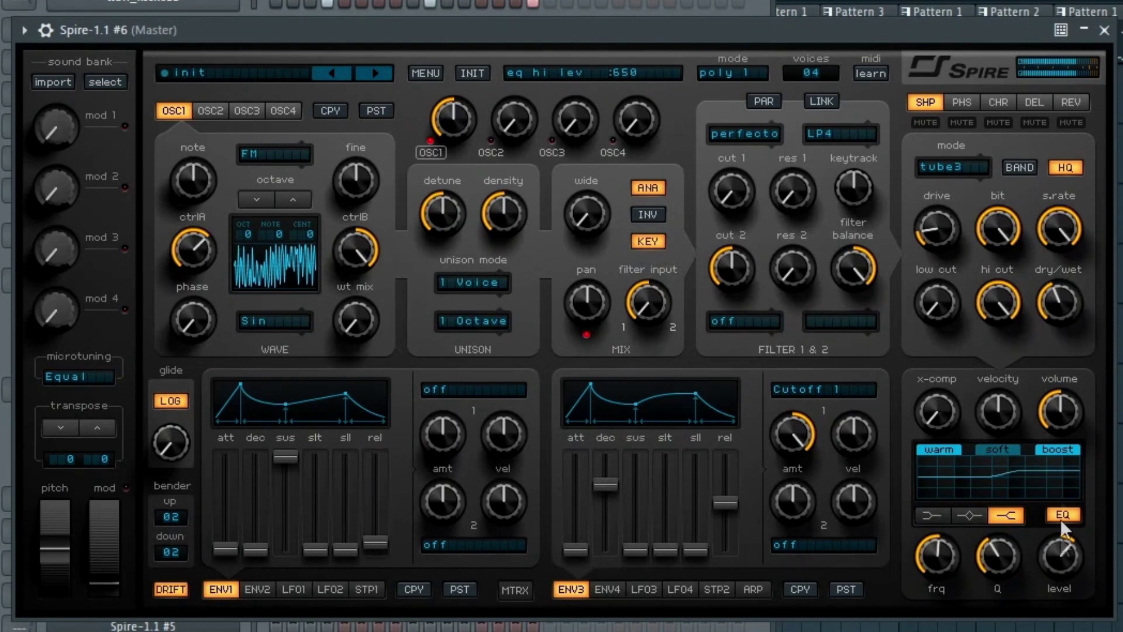
Raise the patch volume to about 745 and show the plate reverb settings.
{"action": "left_click_drag", "start_coordinate": [1052, 424], "coordinate": [1056, 404]}
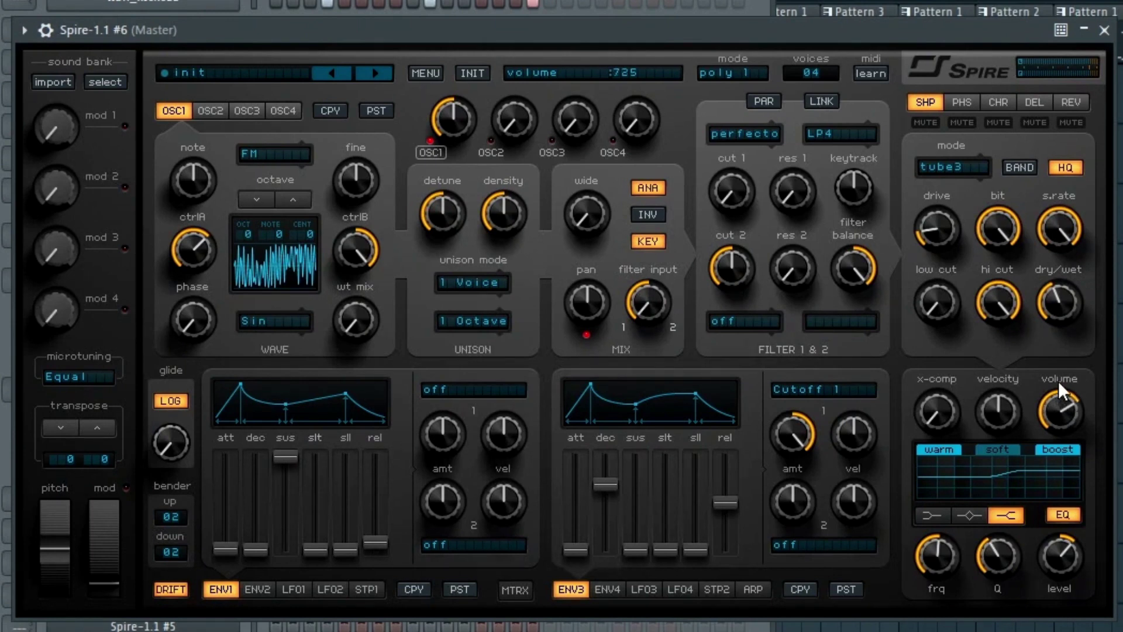
{"action": "left_click_drag", "start_coordinate": [1061, 418], "coordinate": [1061, 412]}
{"action": "left_click", "coordinate": [1065, 100]}
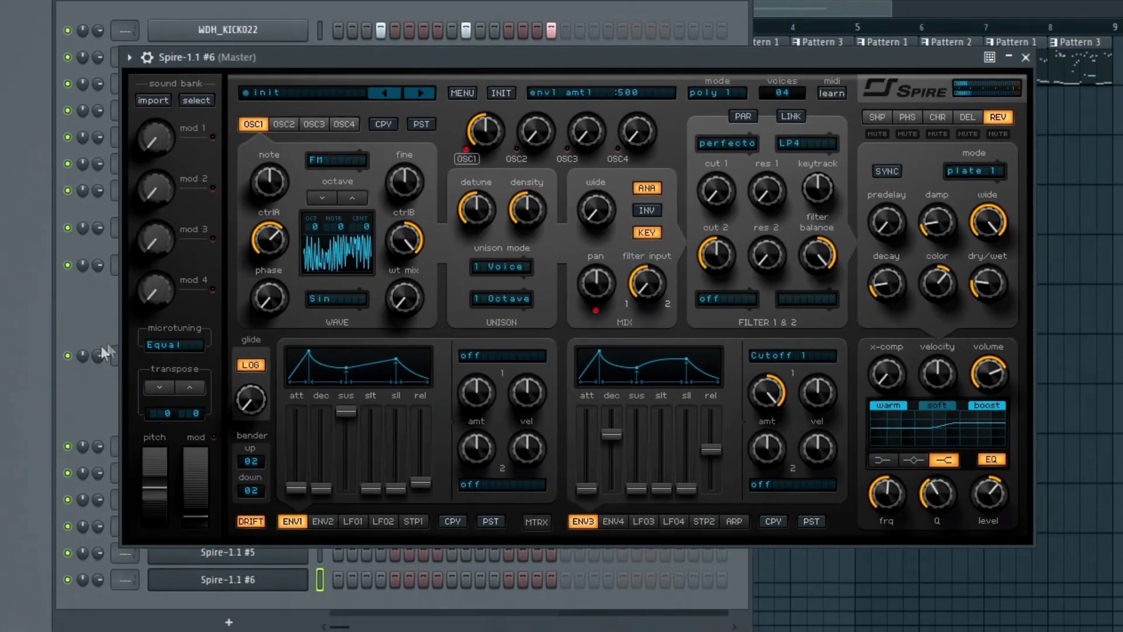
Compare against the original Spire-1.1's distortion settings, lowering the new patch's ctrlA to 345.
{"action": "key", "text": "F6"}
{"action": "left_click", "coordinate": [401, 359]}
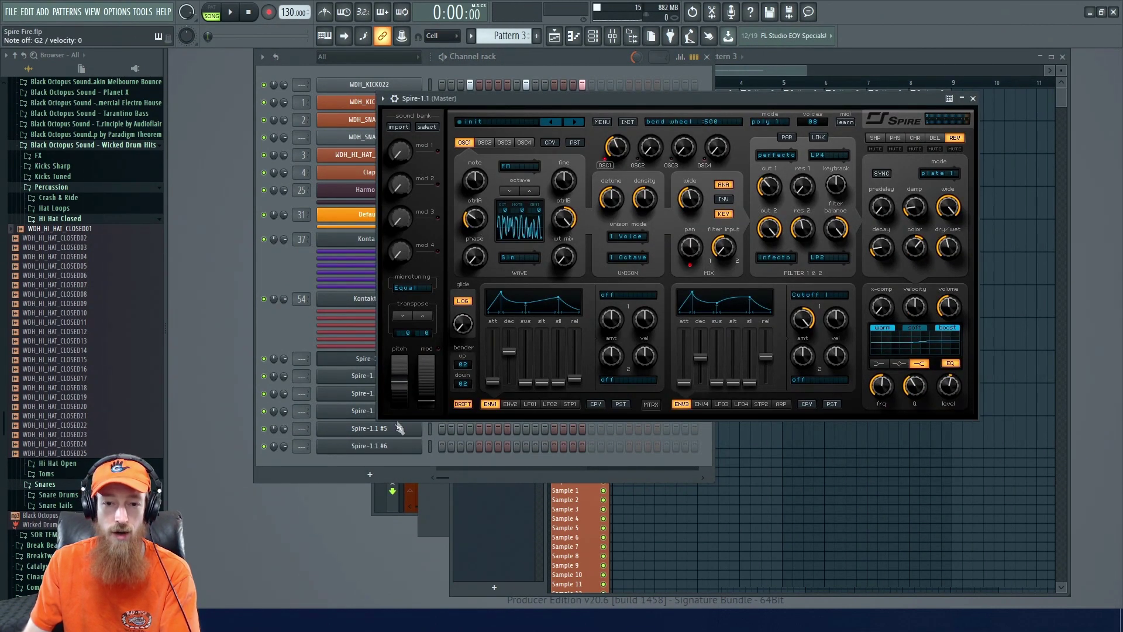
{"action": "left_click", "coordinate": [405, 448]}
{"action": "left_click_drag", "start_coordinate": [395, 227], "coordinate": [400, 237]}
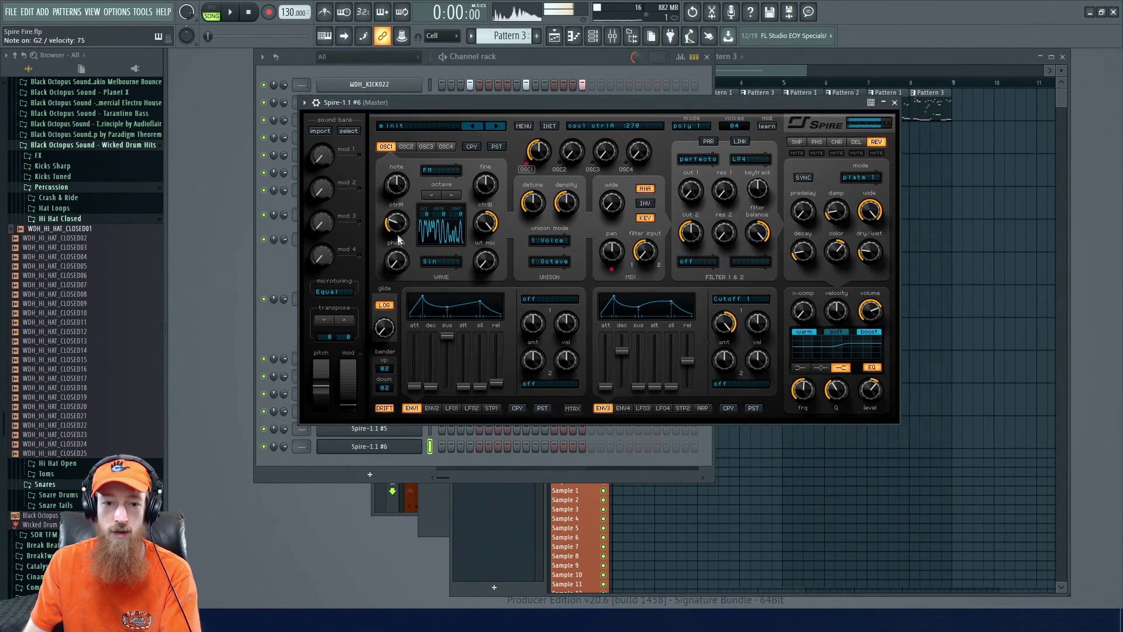
{"action": "left_click", "coordinate": [279, 289]}
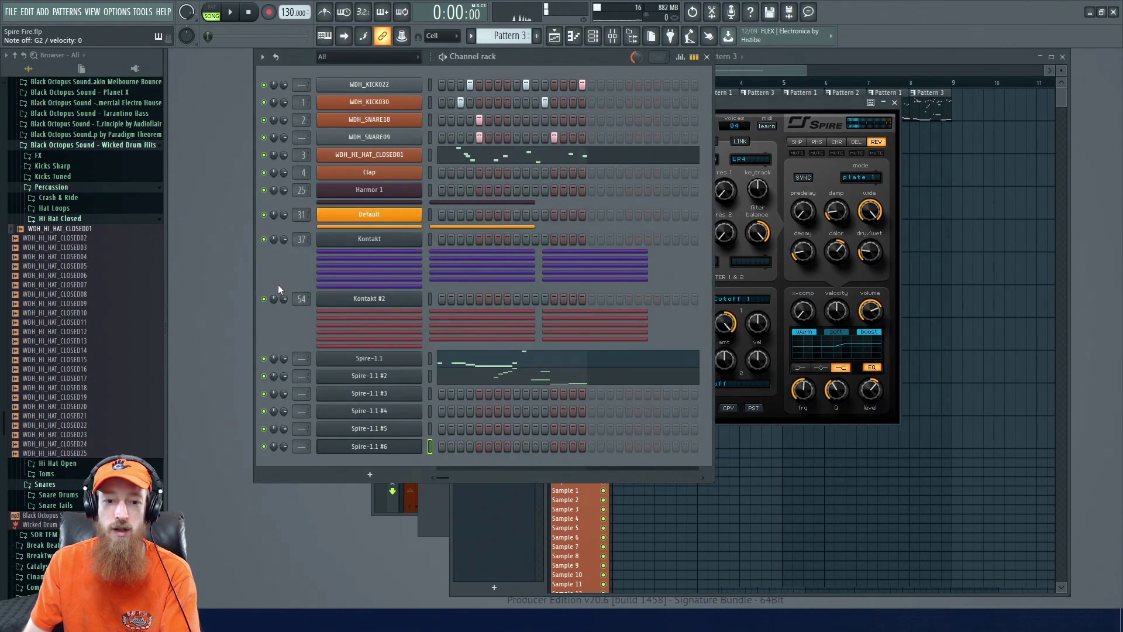
{"action": "left_click", "coordinate": [369, 358]}
{"action": "left_click", "coordinate": [876, 138]}
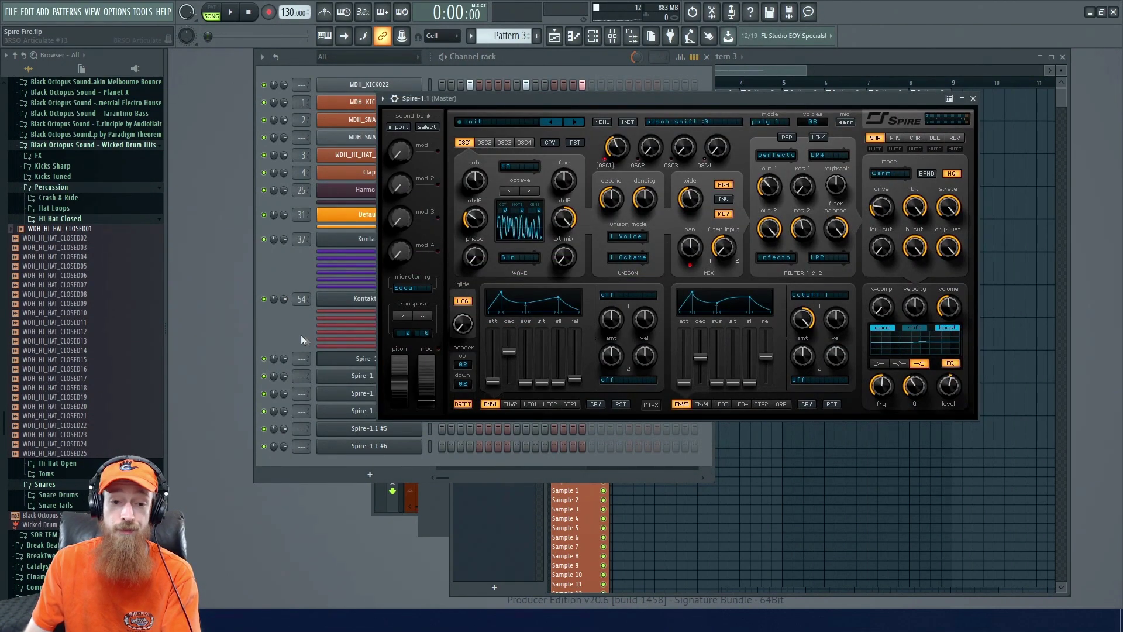
{"action": "left_click", "coordinate": [363, 358]}
{"action": "left_click", "coordinate": [369, 445]}
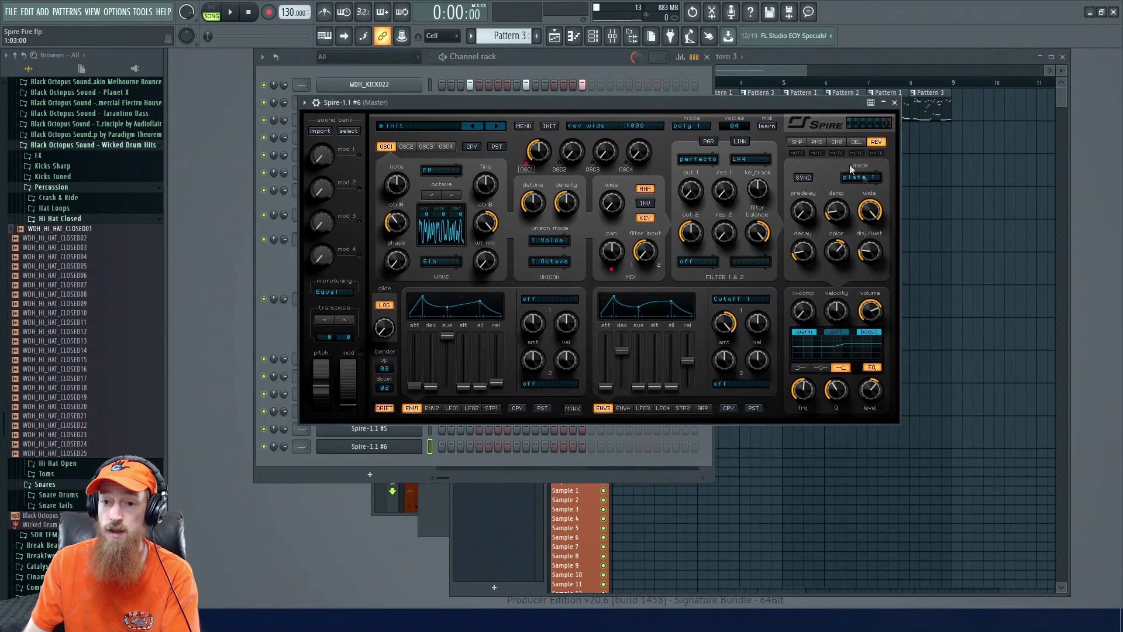
Switch the new patch's distortion mode to warm.
{"action": "left_click", "coordinate": [797, 142]}
{"action": "left_click", "coordinate": [811, 177]}
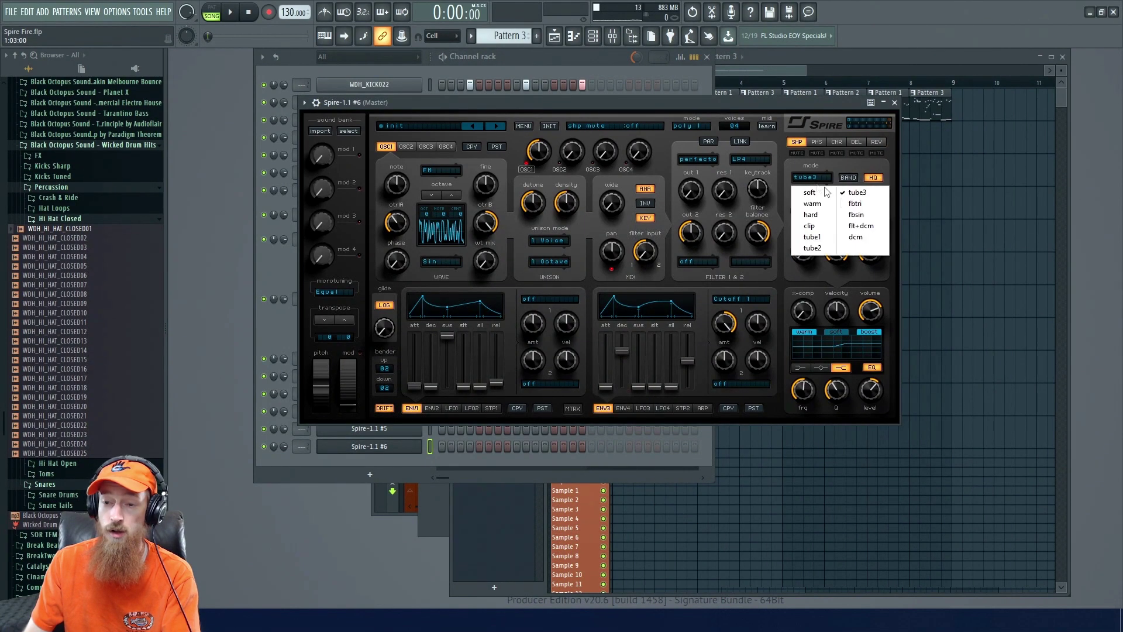
{"action": "left_click", "coordinate": [810, 192]}
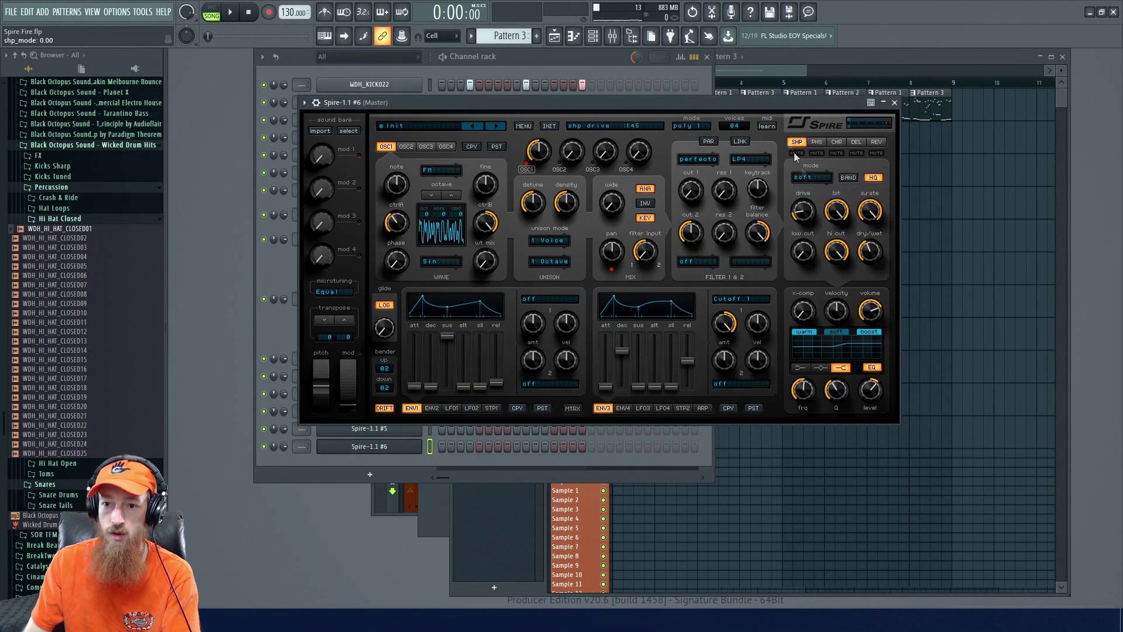
{"action": "left_click", "coordinate": [811, 177]}
{"action": "left_click", "coordinate": [809, 219]}
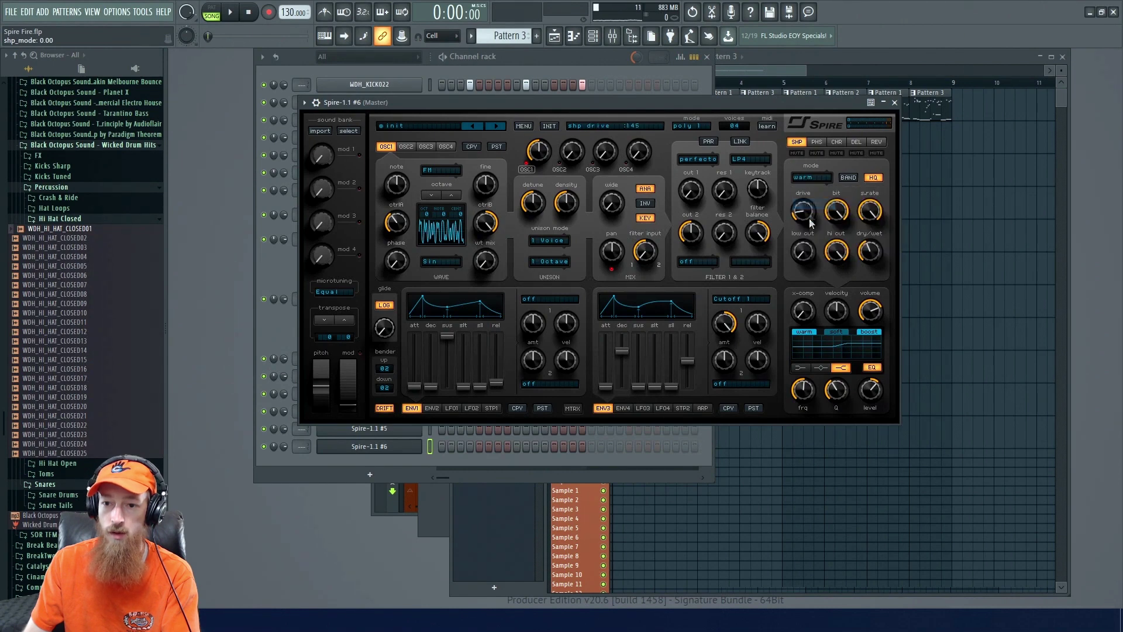
{"action": "left_click", "coordinate": [868, 252]}
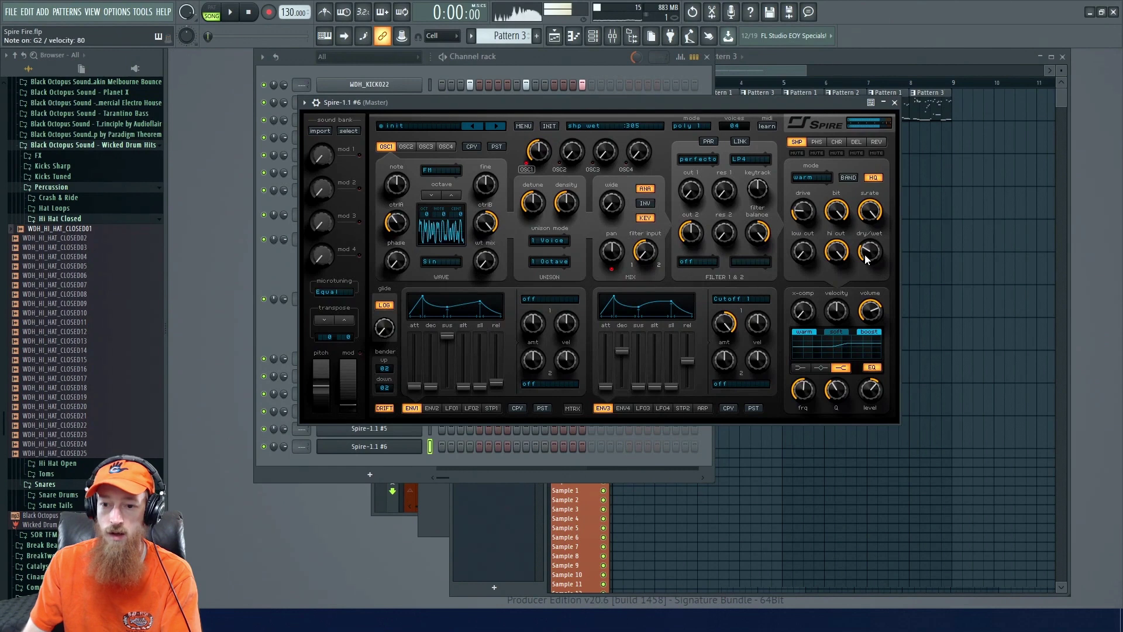
Set OSC1 ctrlA to 405 and close the Spire-1.1 #6 window.
{"action": "left_click", "coordinate": [394, 227]}
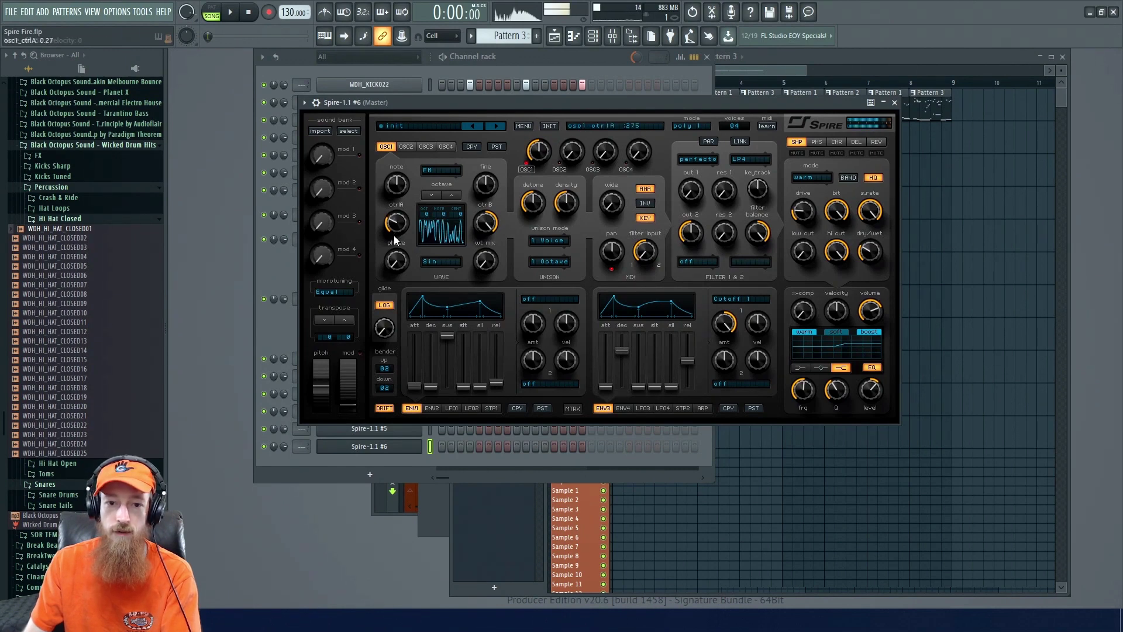
{"action": "left_click_drag", "start_coordinate": [394, 228], "coordinate": [392, 224]}
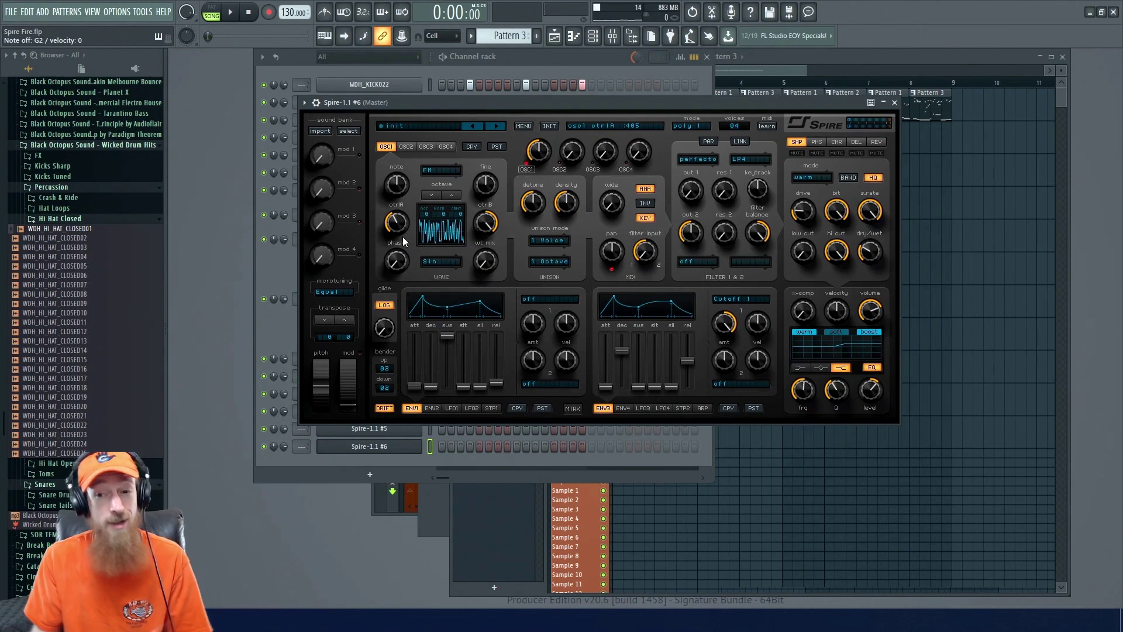
{"action": "left_click", "coordinate": [894, 102]}
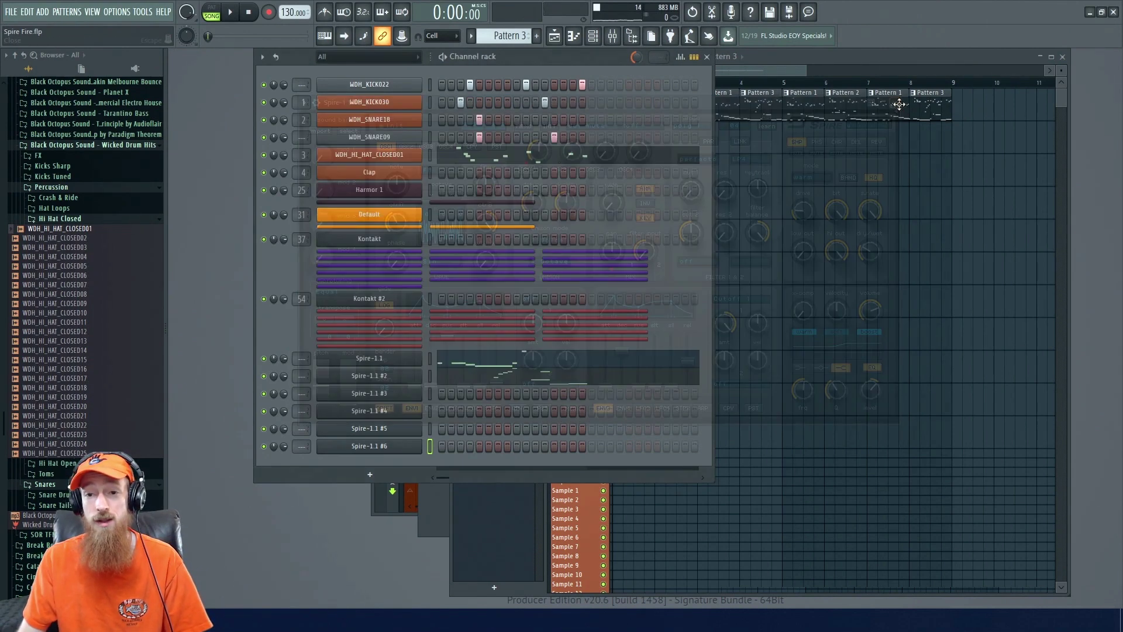
Open Pattern 1 and switch the piano roll to the Spire-1.1 melody.
{"action": "left_click", "coordinate": [755, 77]}
{"action": "double_click", "coordinate": [632, 105]}
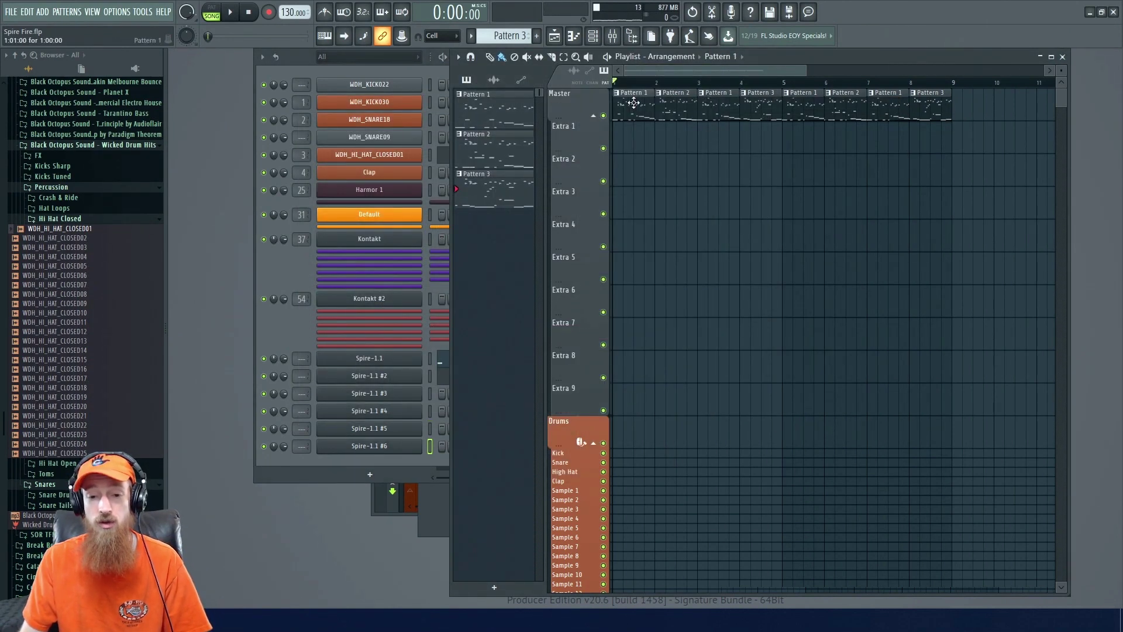
{"action": "scroll", "coordinate": [818, 238], "scroll_direction": "down", "scroll_amount": 3}
{"action": "double_click", "coordinate": [498, 263]}
{"action": "scroll", "coordinate": [551, 186], "scroll_direction": "up", "scroll_amount": 3, "text": "ctrl"}
{"action": "scroll", "coordinate": [767, 260], "scroll_direction": "up", "scroll_amount": 4}
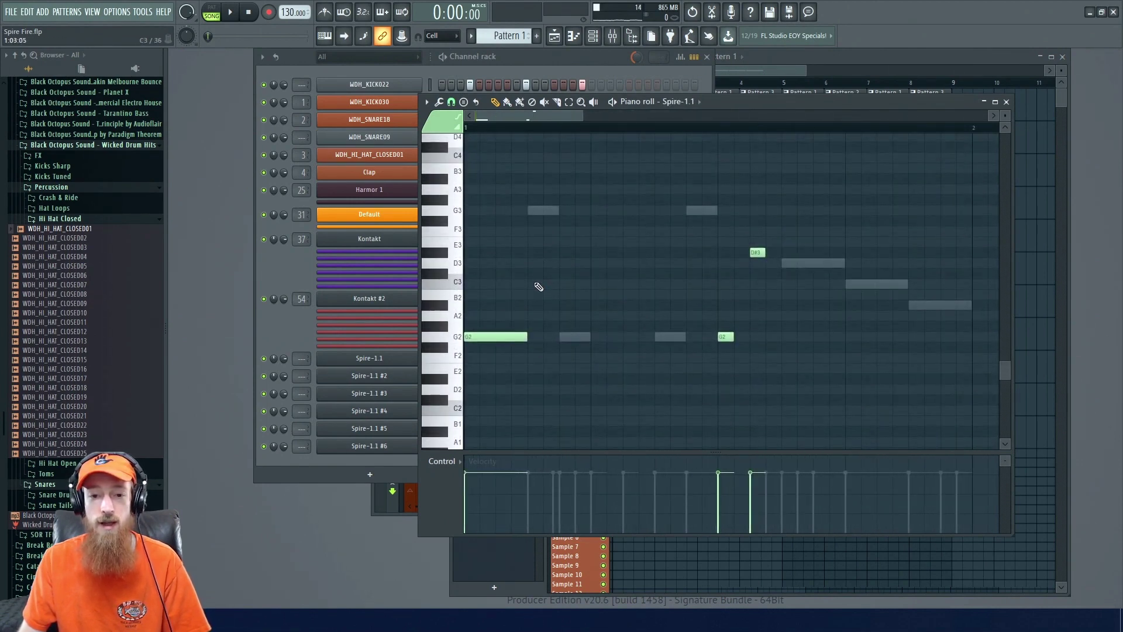
{"action": "scroll", "coordinate": [539, 287], "scroll_direction": "down", "scroll_amount": 3, "text": "ctrl"}
Select the long G2 note and the D#3 note in the melody.
{"action": "left_click", "coordinate": [485, 337]}
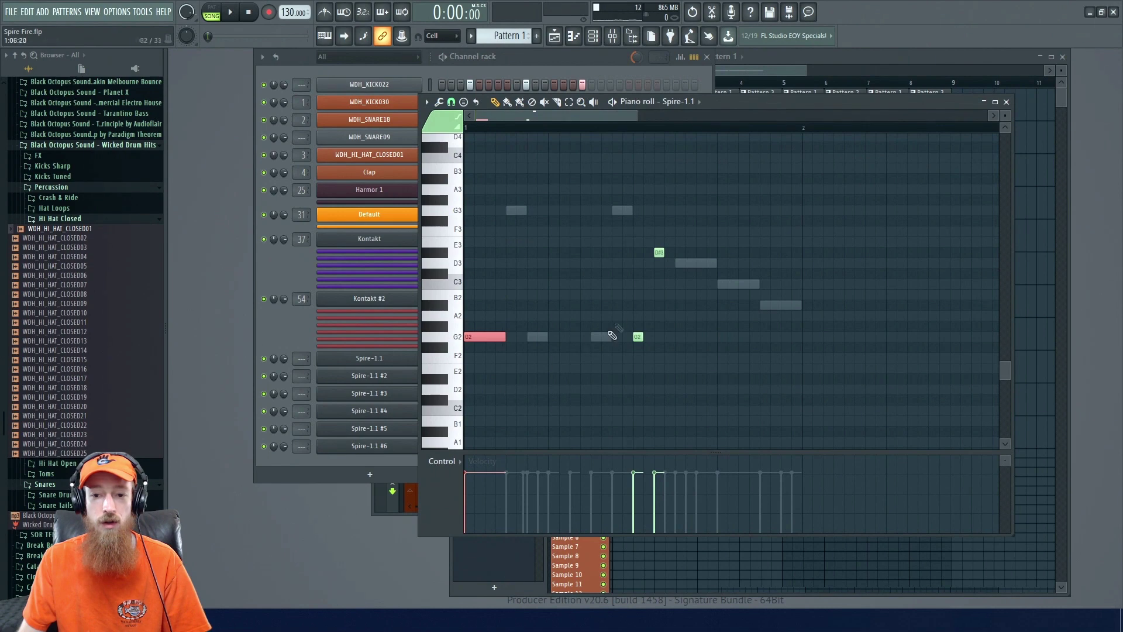
{"action": "left_click", "coordinate": [659, 252]}
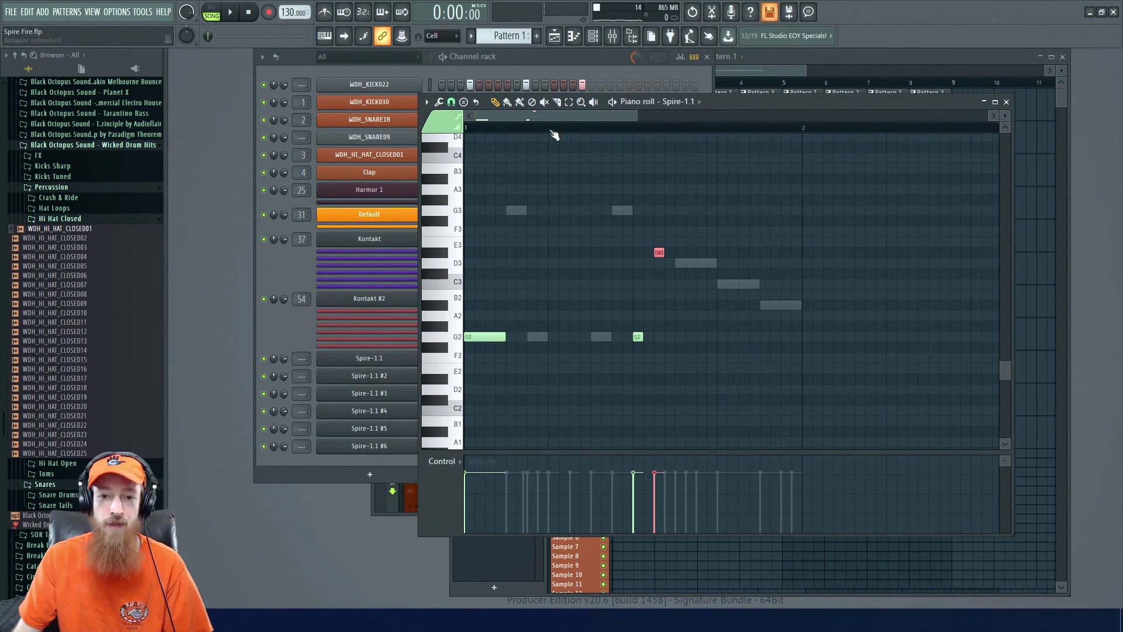
{"action": "scroll", "coordinate": [794, 159], "scroll_direction": "down", "scroll_amount": 2}
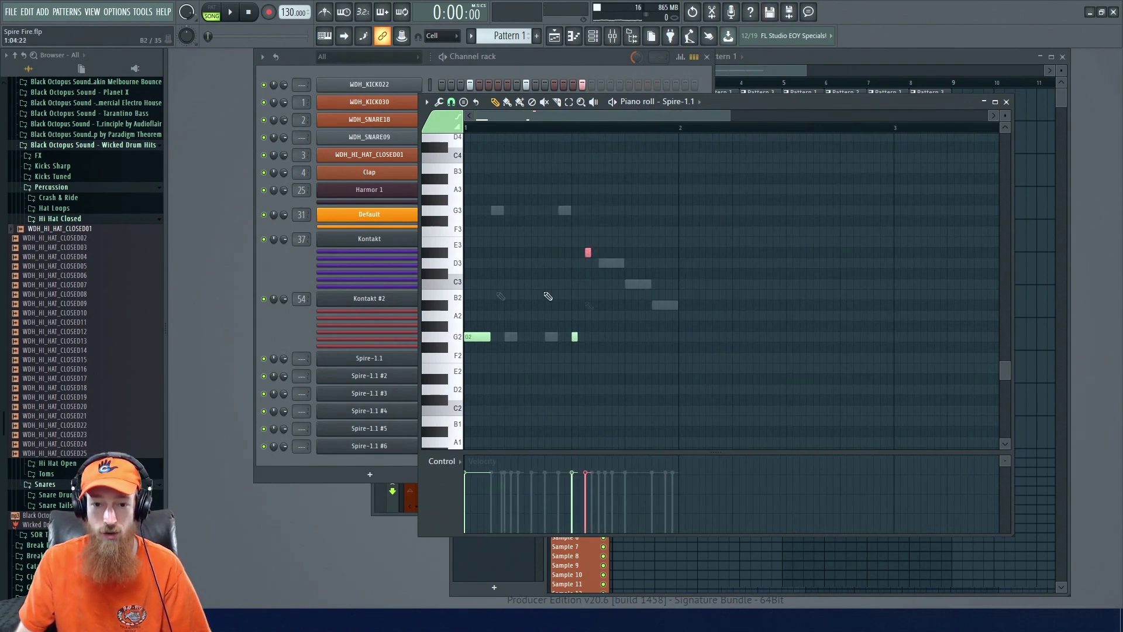
{"action": "scroll", "coordinate": [521, 248], "scroll_direction": "up", "scroll_amount": 3}
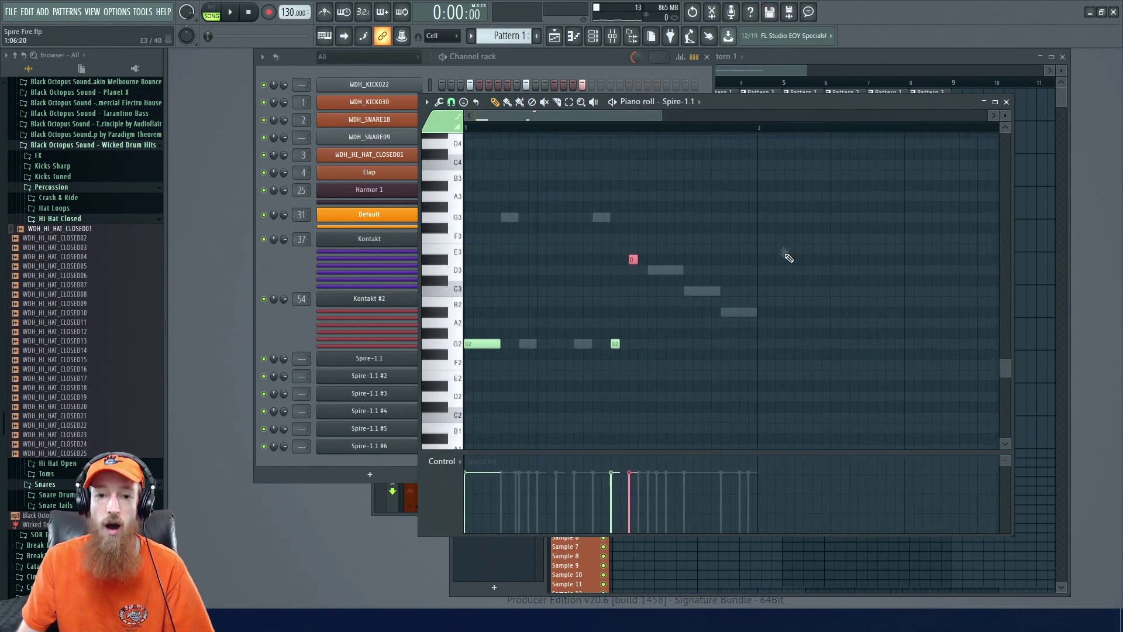